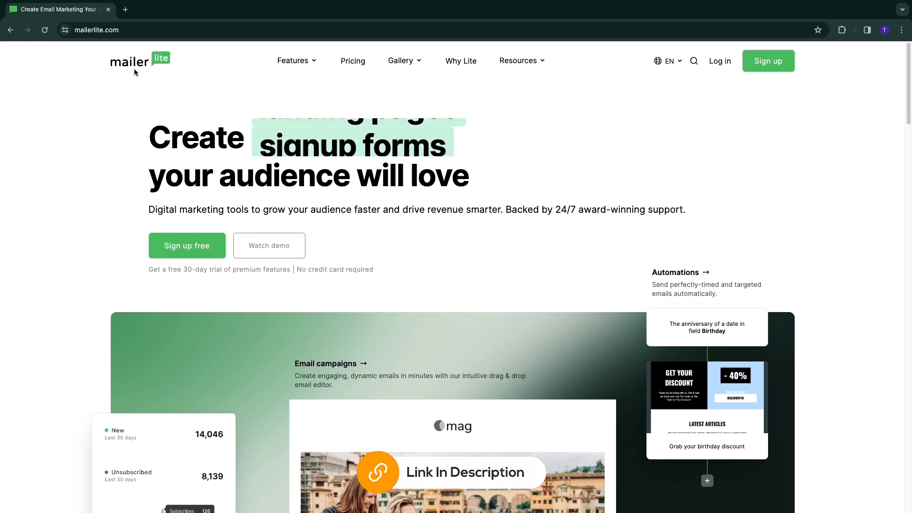
# Step: Start the free account sign-up from the MailerLite home page
pyautogui.moveTo(297, 272); pyautogui.dragTo(367, 275)
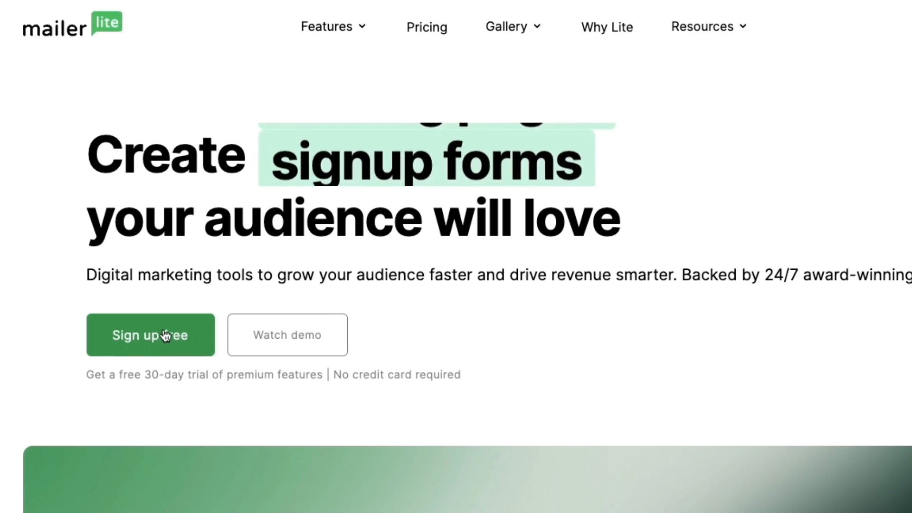
pyautogui.click(166, 335)
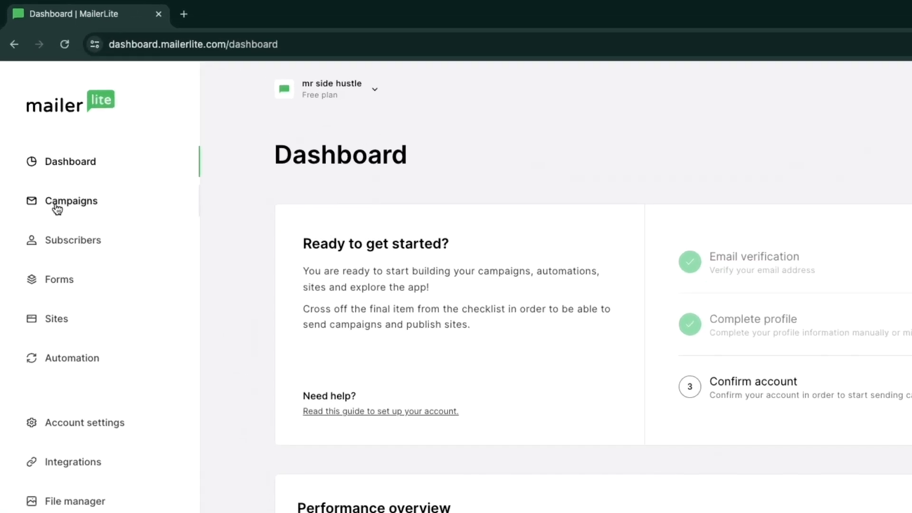
# Step: Create a new campaign of the Regular campaign type
pyautogui.click(86, 203)
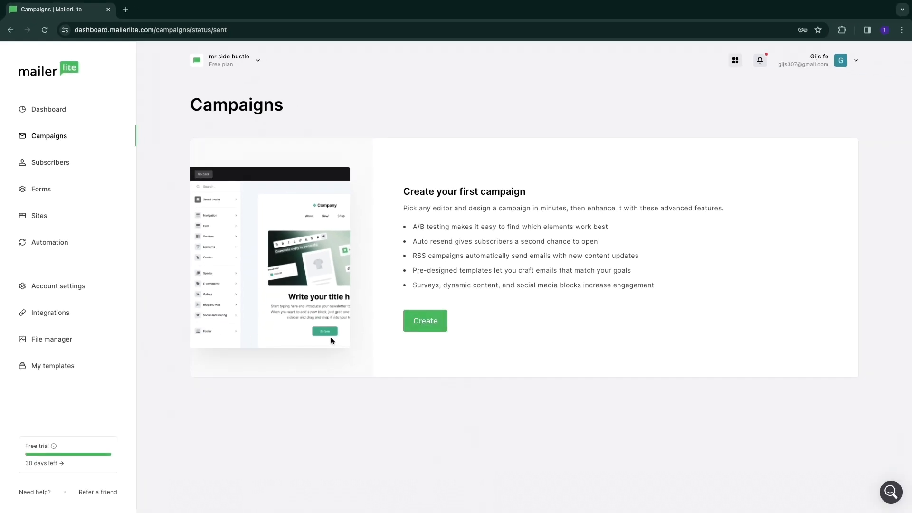
pyautogui.click(422, 327)
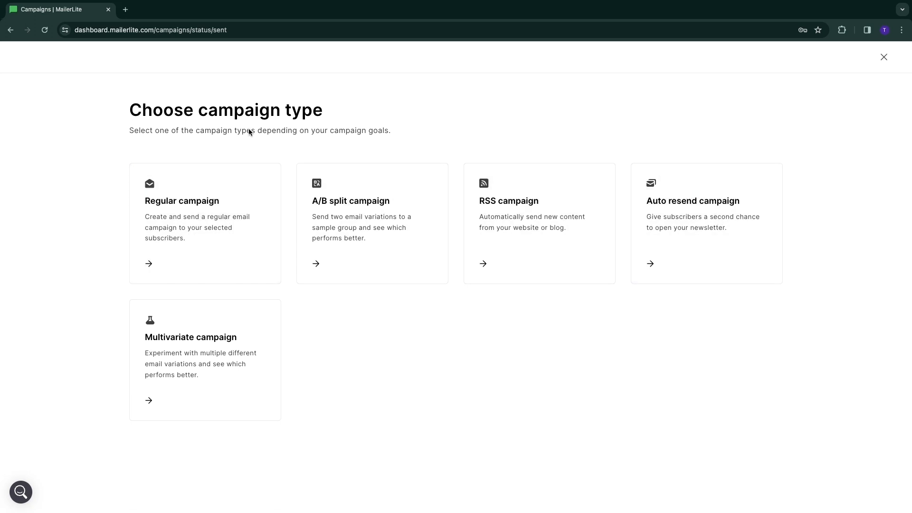
pyautogui.click(171, 260)
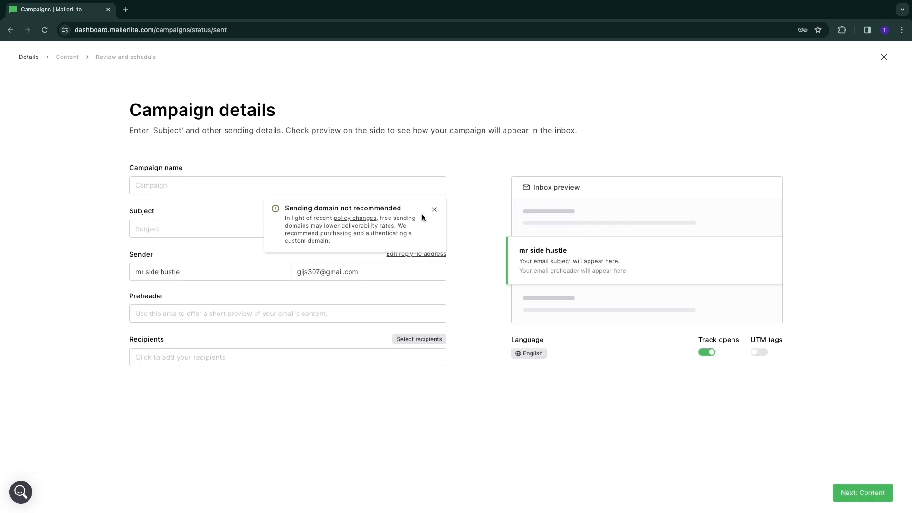
# Step: Dismiss the sending domain notice and name the campaign "Newsletter"
pyautogui.click(434, 210)
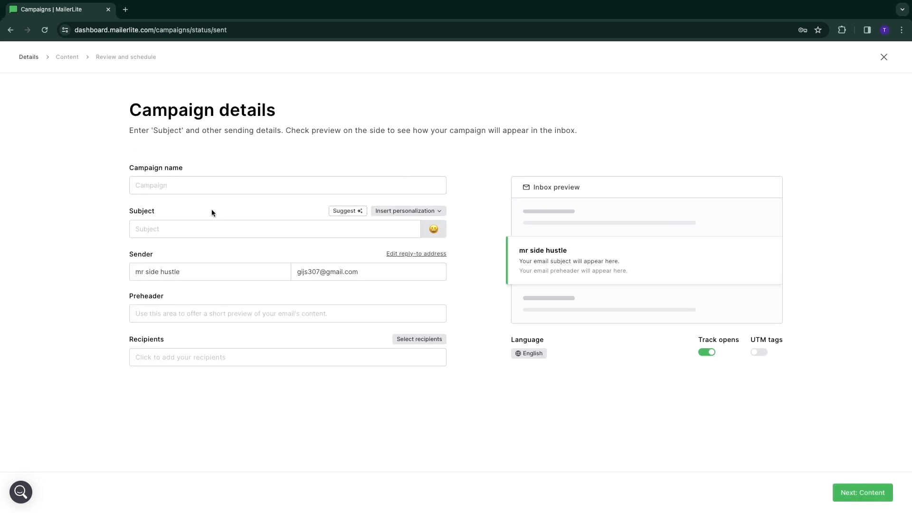
pyautogui.click(189, 183)
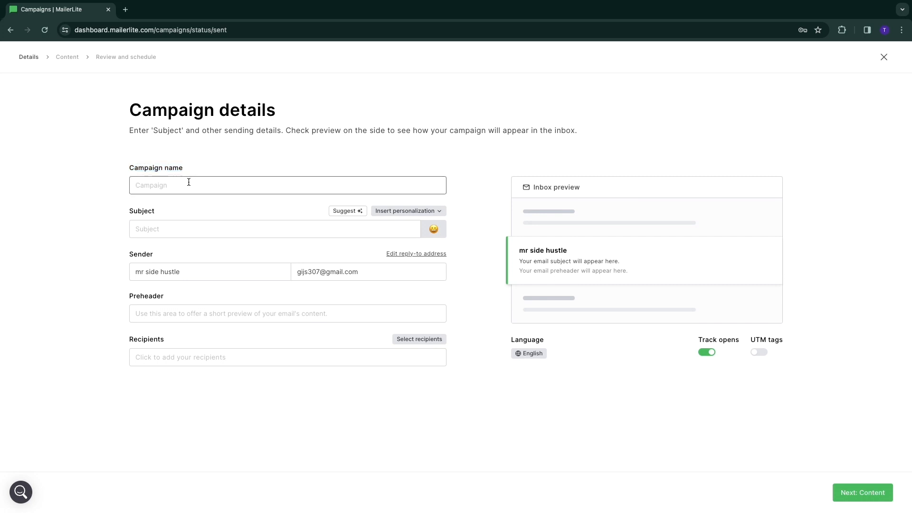
pyautogui.write('News')
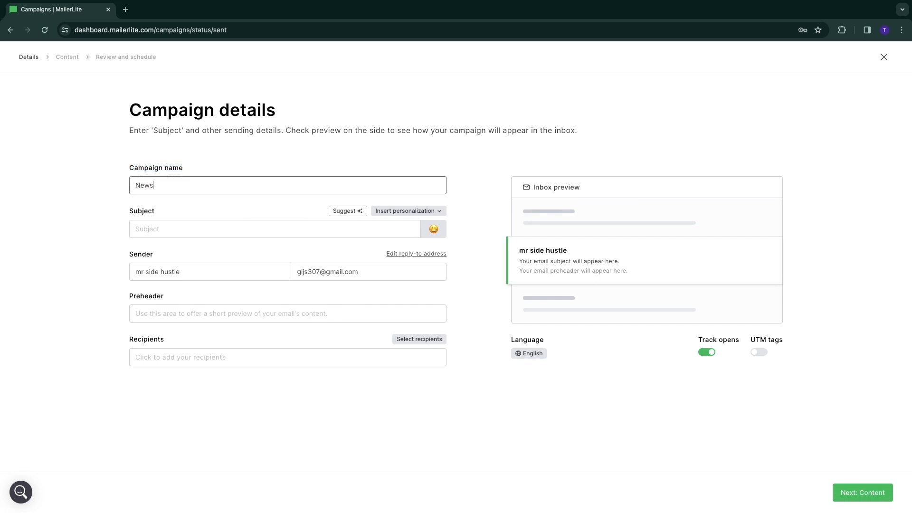
pyautogui.write('letter')
pyautogui.click(101, 181)
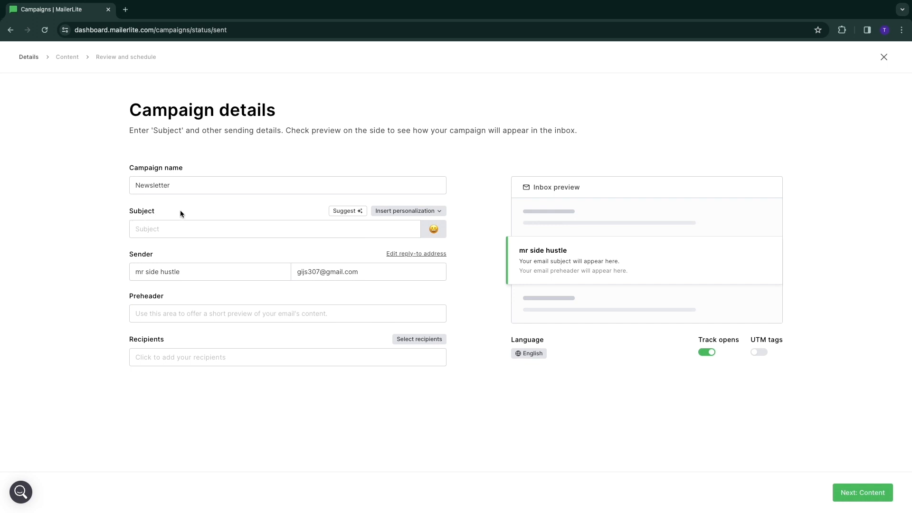
# Step: Set the subject to the Name personalization followed by "you need to see this"
pyautogui.click(398, 213)
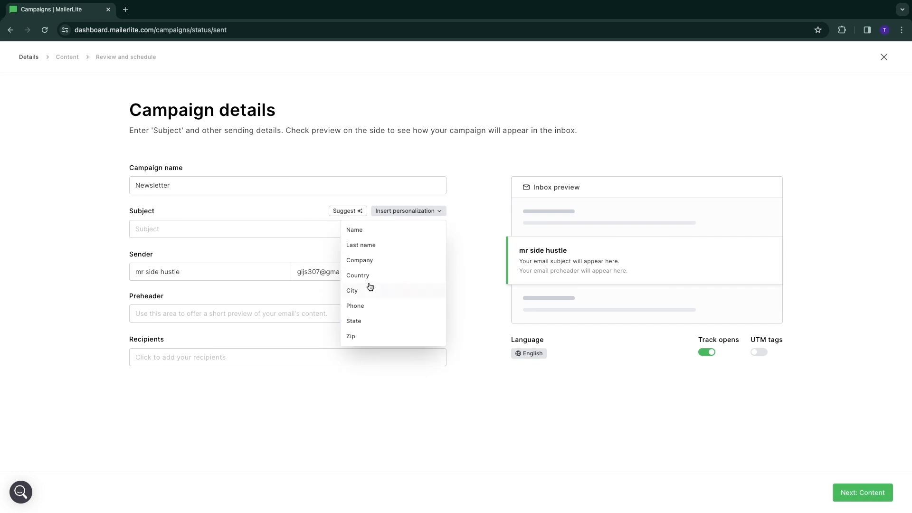
pyautogui.click(365, 230)
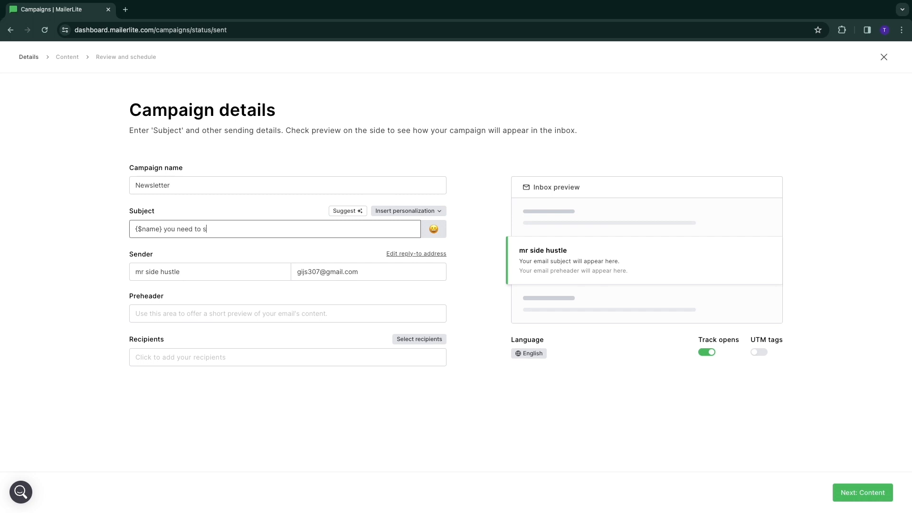
pyautogui.click(92, 263)
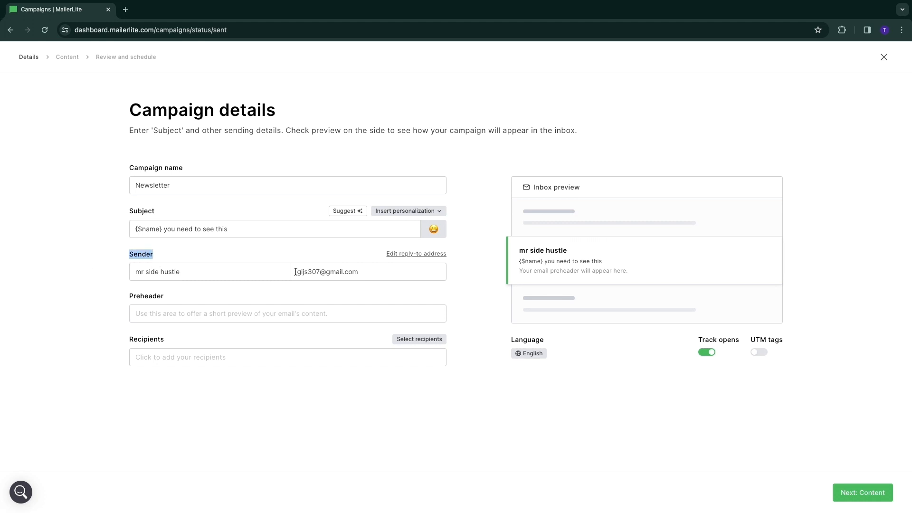
# Step: Set the campaign's preheader to "Breaking news in the world of crypto"
pyautogui.click(144, 314)
pyautogui.moveTo(519, 271); pyautogui.dragTo(628, 270)
pyautogui.click(328, 313)
pyautogui.write('Breaking')
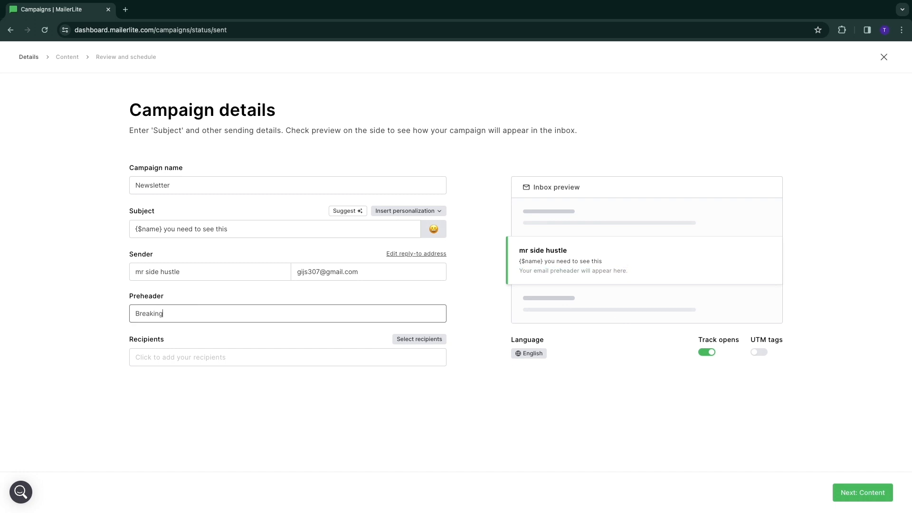
pyautogui.write(' news in the world of crypto')
pyautogui.click(188, 376)
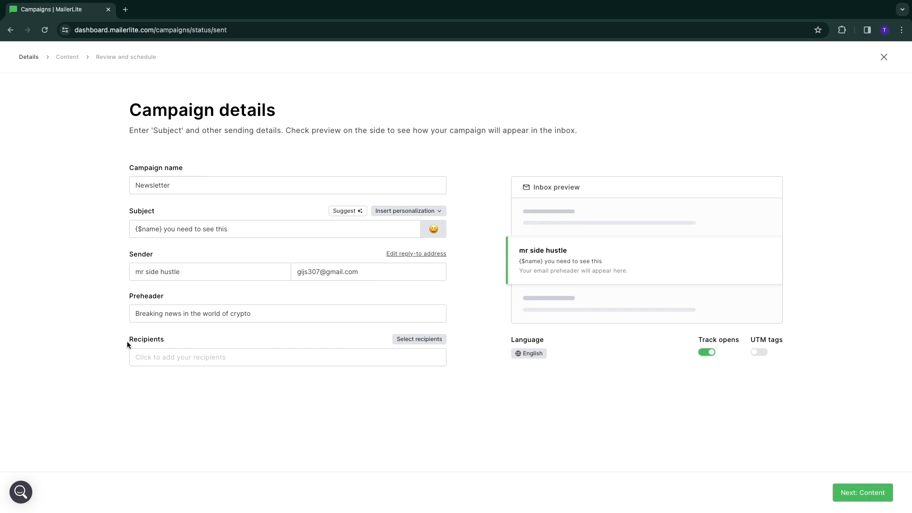
# Step: Select all active subscribers as the recipients of the campaign
pyautogui.click(183, 391)
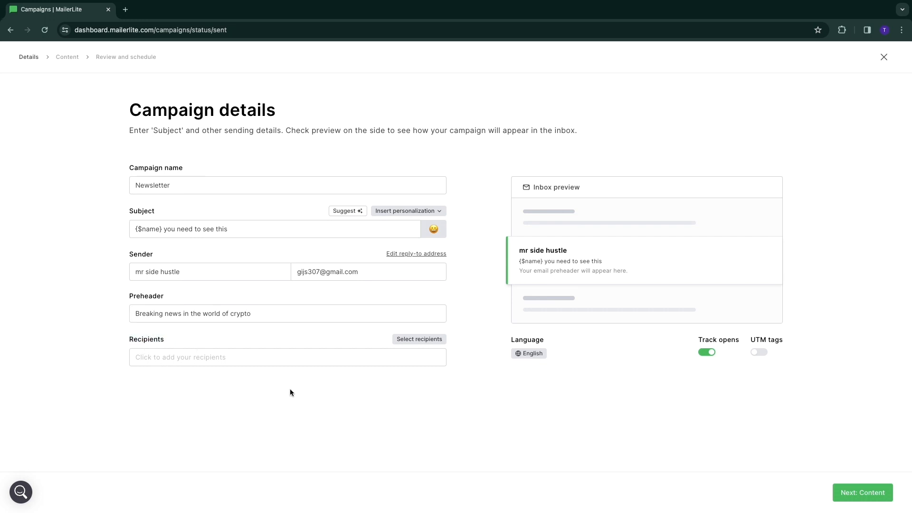
pyautogui.click(413, 341)
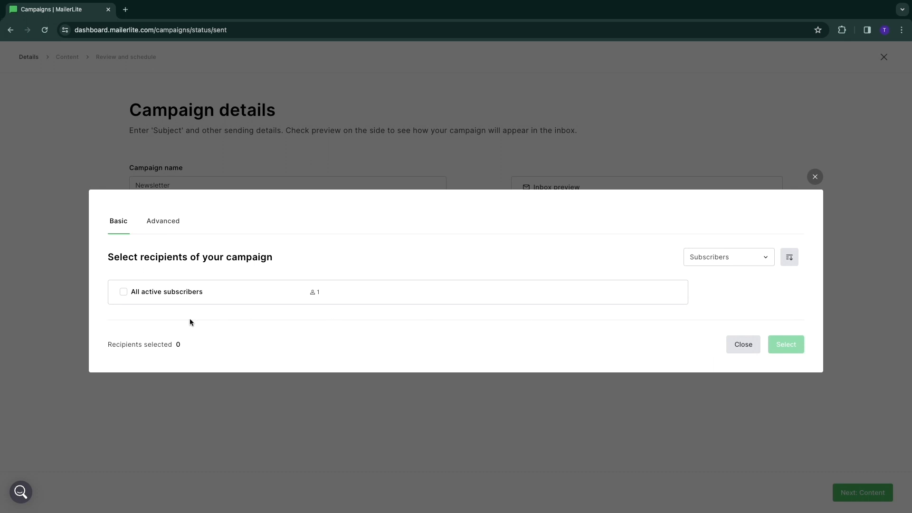
pyautogui.click(124, 292)
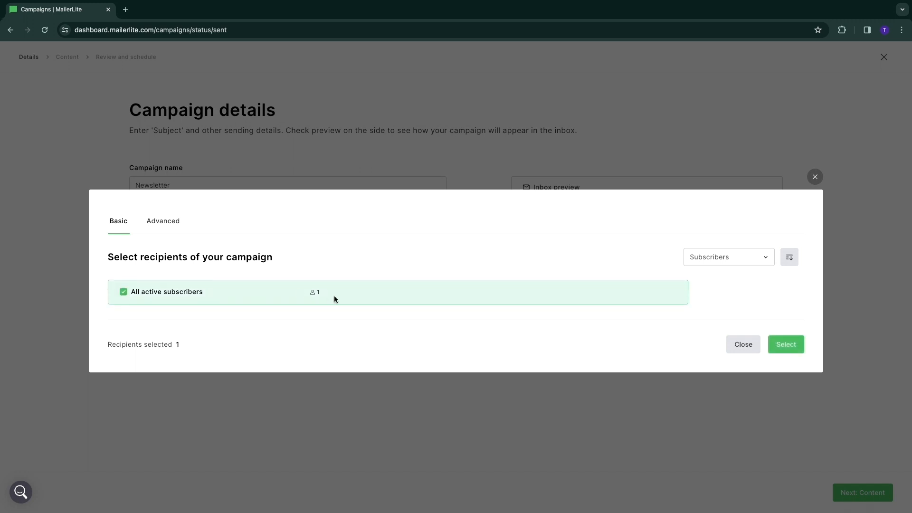
pyautogui.click(784, 346)
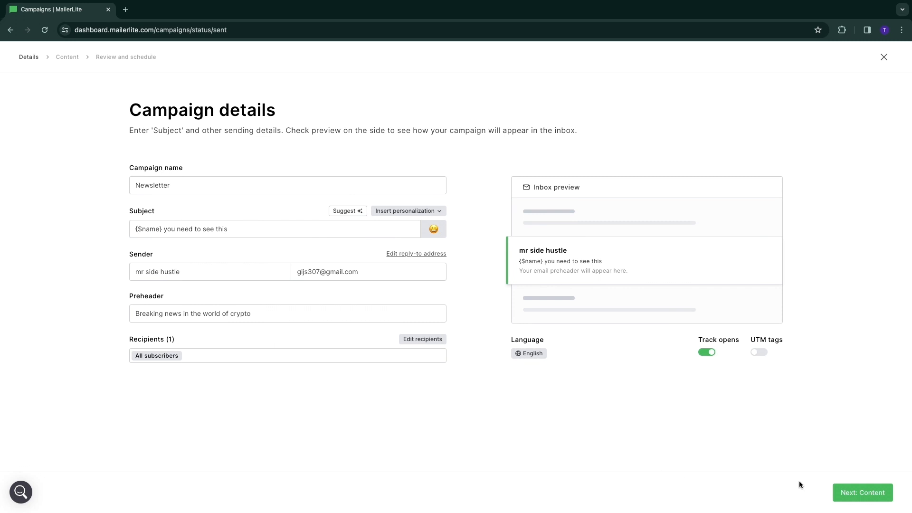
# Step: Proceed to the email content and start the design from scratch in the Drag & drop editor
pyautogui.click(861, 494)
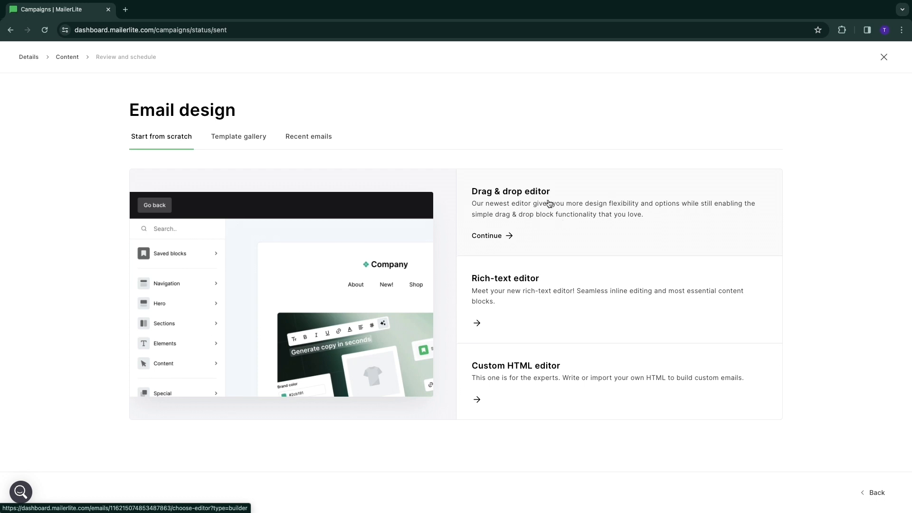
pyautogui.click(497, 240)
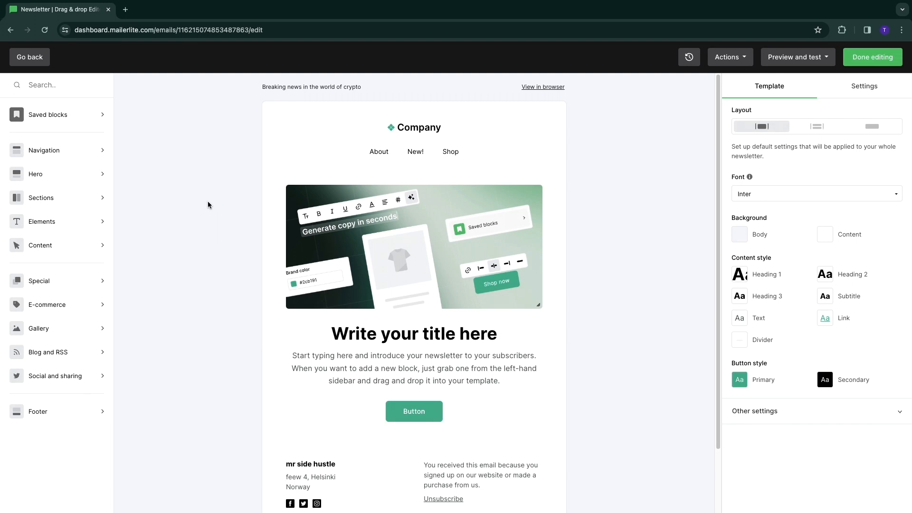
# Step: Replace the Company logo in the email header with an uploaded image, the BUSINESS PNG ending in 5615.417 from Downloads
pyautogui.click(397, 126)
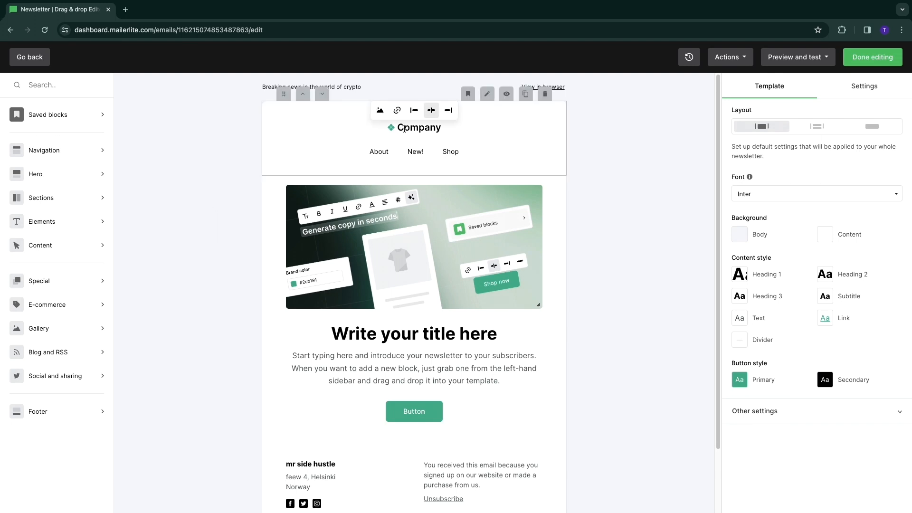
pyautogui.click(408, 130)
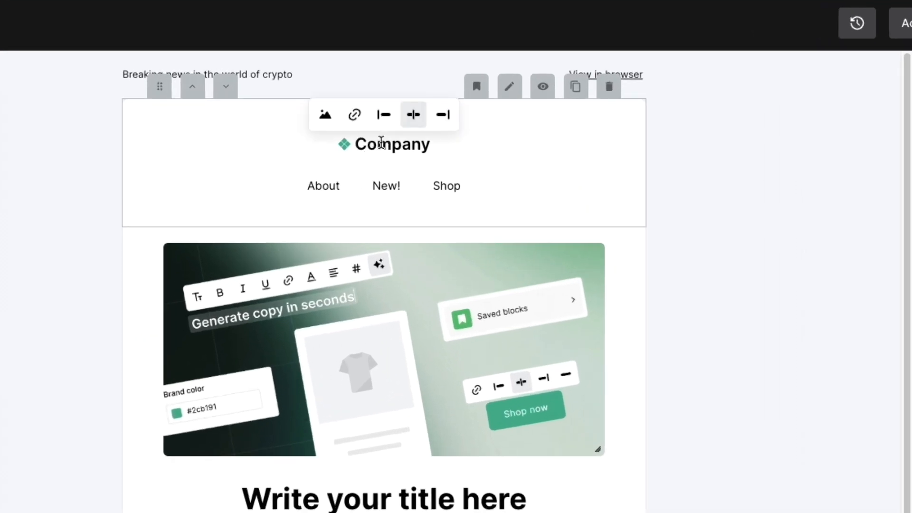
pyautogui.click(329, 118)
pyautogui.moveTo(366, 131)
pyautogui.click(328, 114)
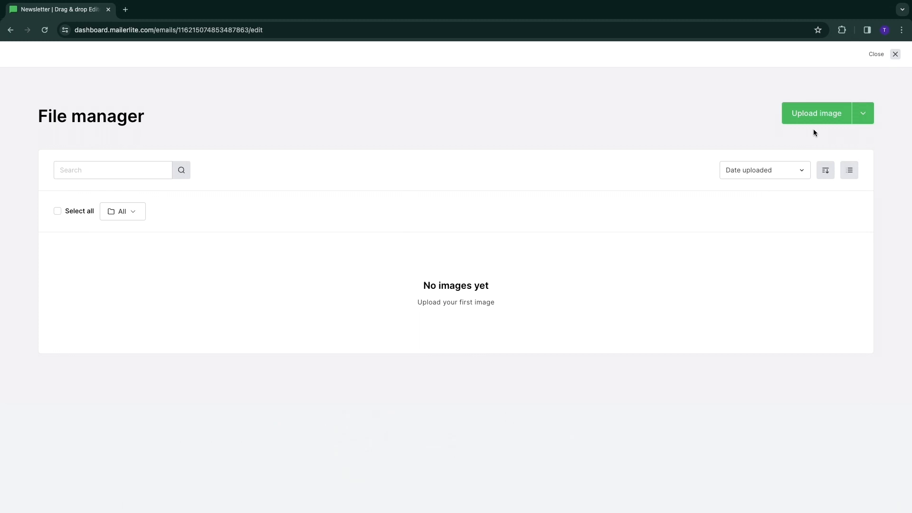
pyautogui.click(812, 122)
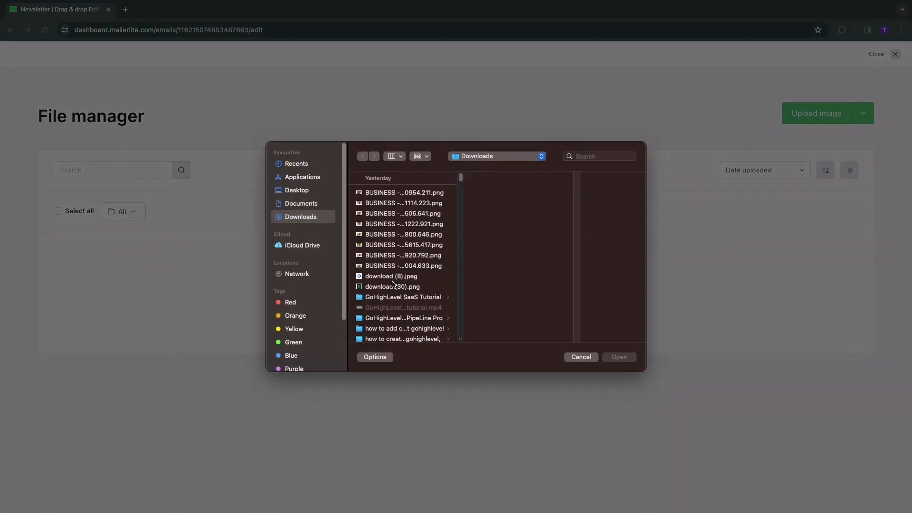
pyautogui.doubleClick(394, 245)
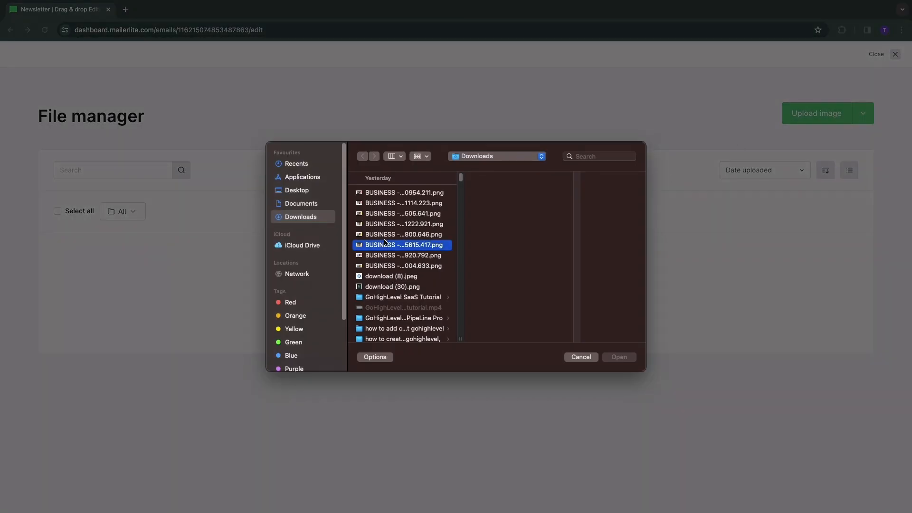
pyautogui.click(162, 375)
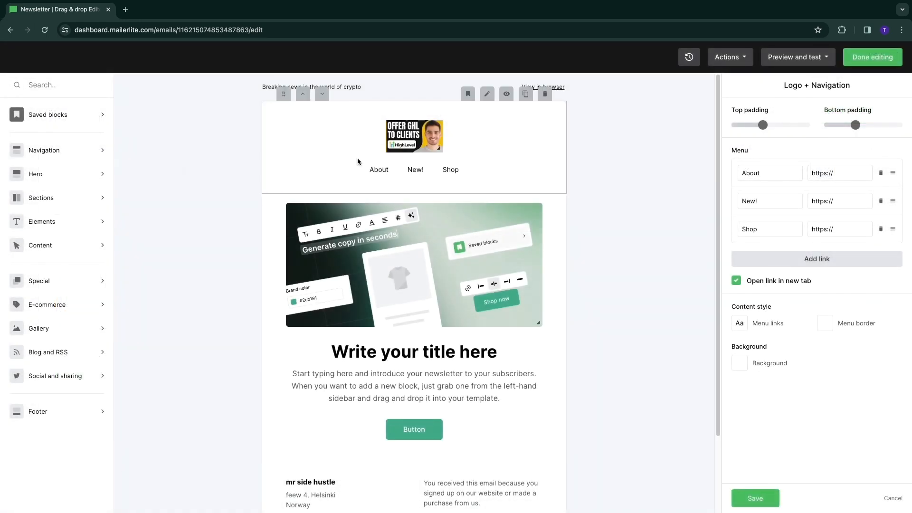
# Step: Look over the email template and the available block categories, including Navigation, E-commerce, Gallery, and Social and sharing
pyautogui.scroll(-1, 278, 224)
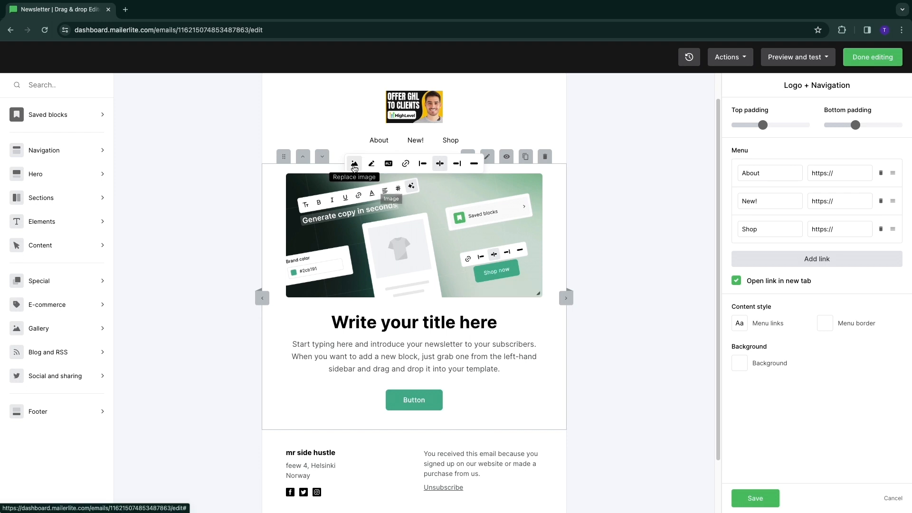
pyautogui.scroll(-2, 361, 214)
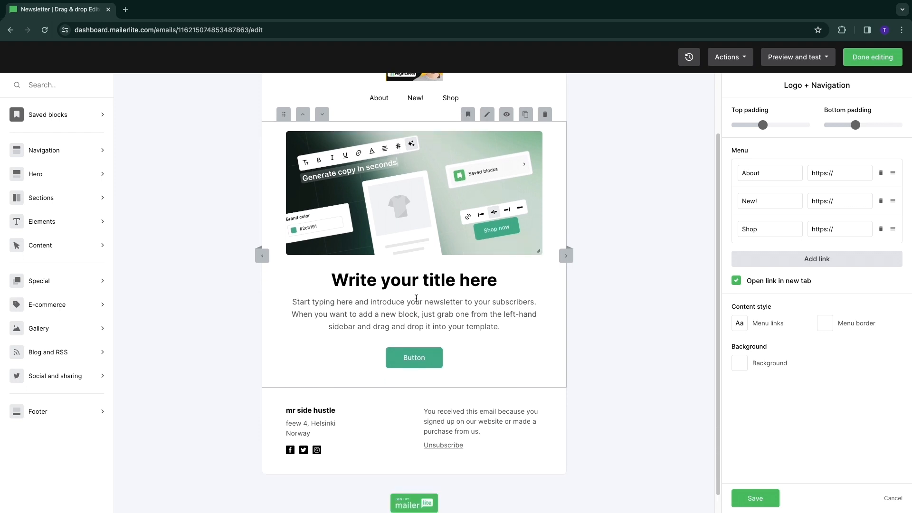
pyautogui.click(299, 295)
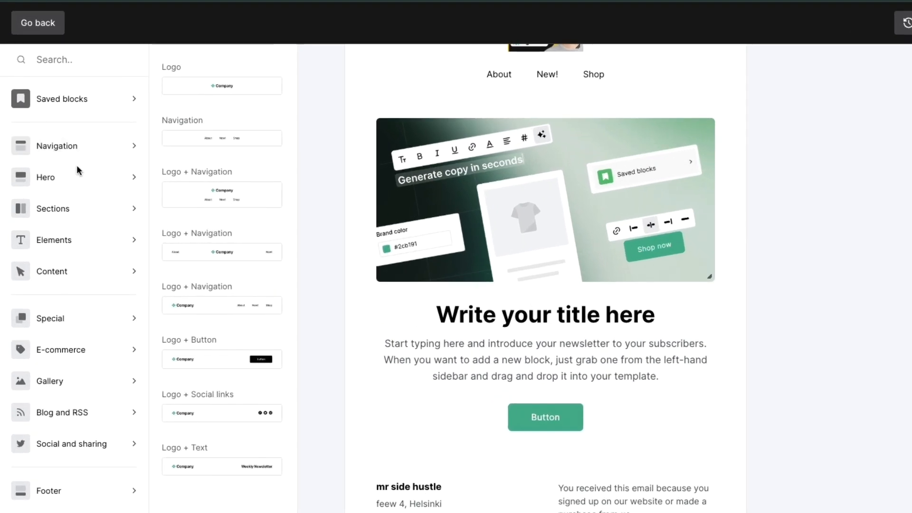
pyautogui.moveTo(75, 208)
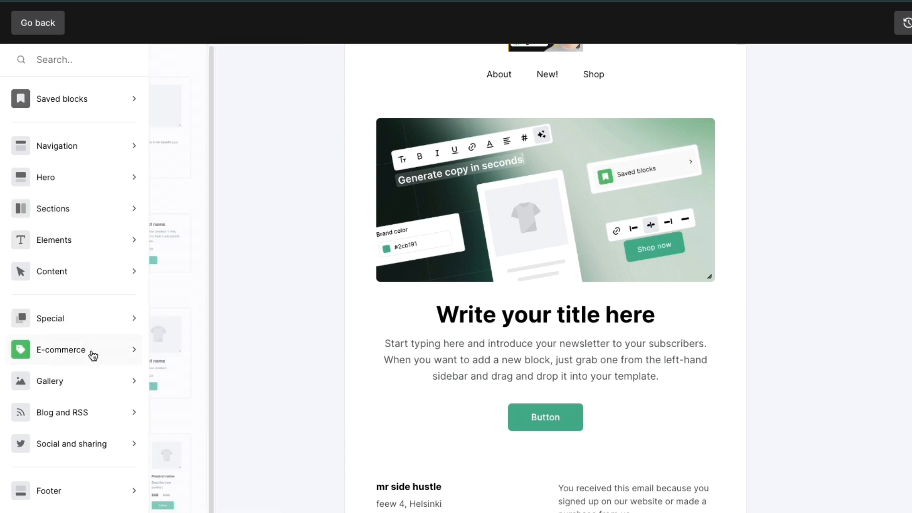
pyautogui.moveTo(86, 356)
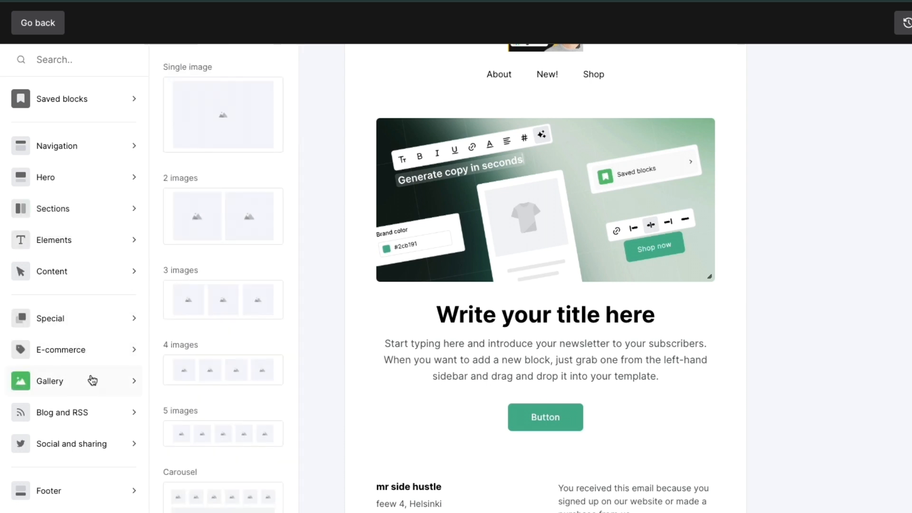
pyautogui.moveTo(91, 443)
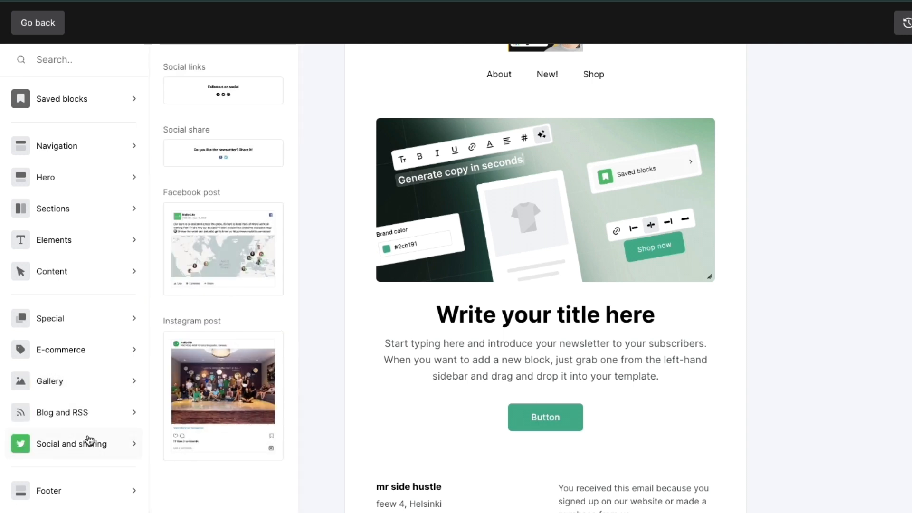
# Step: Add a Basic CTA content block between the hero section and the footer
pyautogui.moveTo(71, 271)
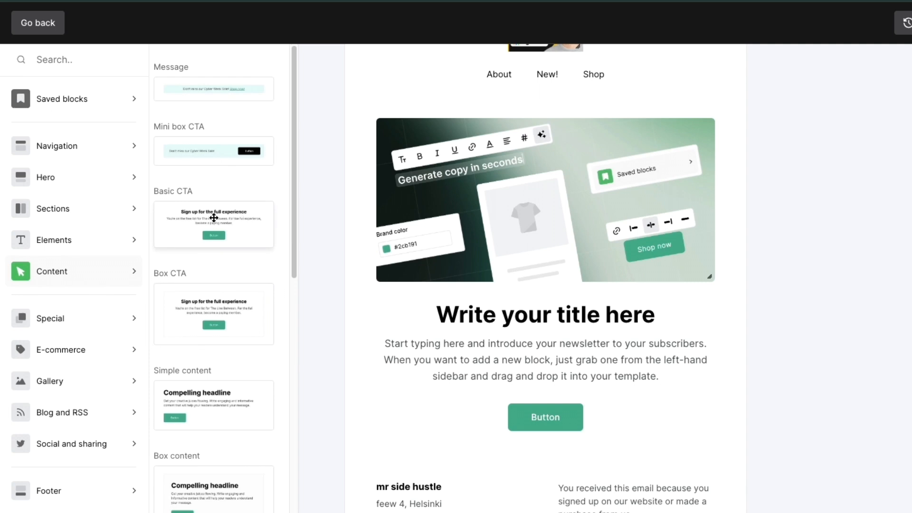
pyautogui.moveTo(242, 221); pyautogui.dragTo(576, 347)
pyautogui.moveTo(437, 302); pyautogui.dragTo(433, 282)
pyautogui.scroll(-3, 296, 295)
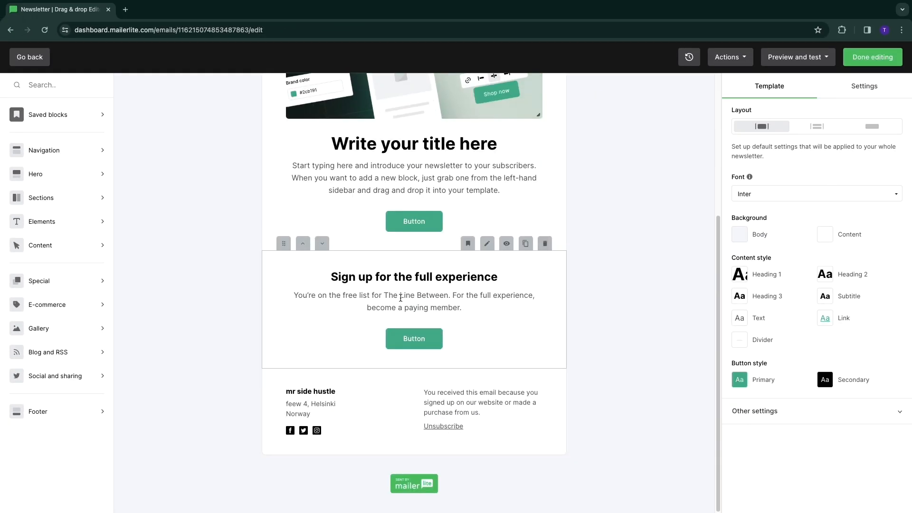
# Step: Open the settings of the hero block containing the main image and title
pyautogui.click(320, 224)
pyautogui.scroll(3, 304, 219)
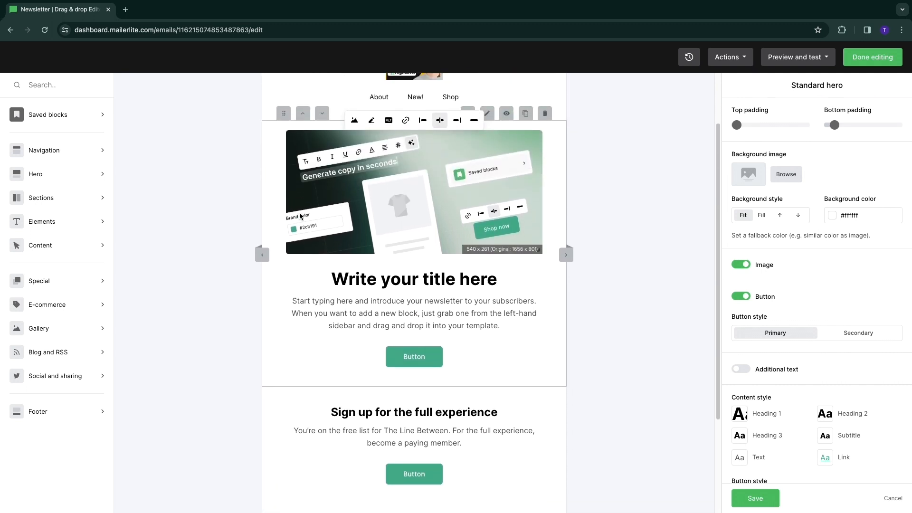
pyautogui.scroll(2, 300, 216)
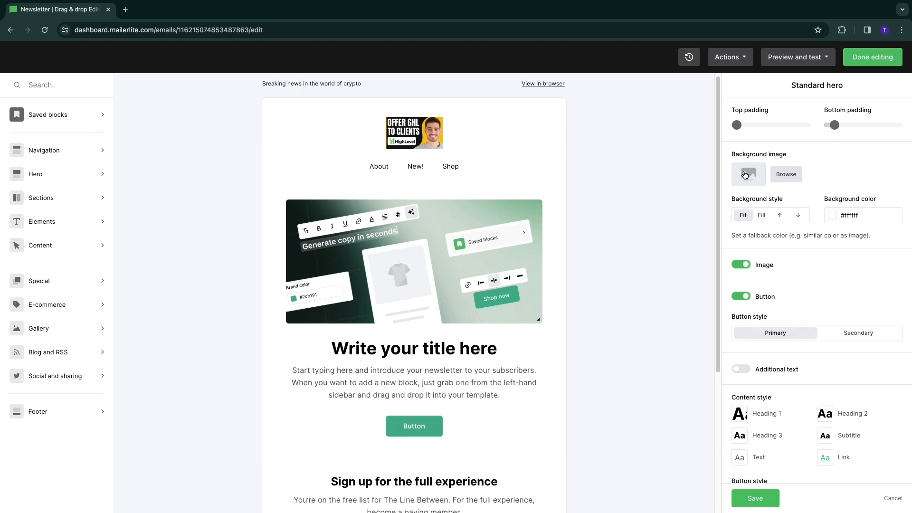
# Step: Set the hero block's background colour to black (#000000) after trying blue and purple
pyautogui.click(833, 219)
pyautogui.click(793, 262)
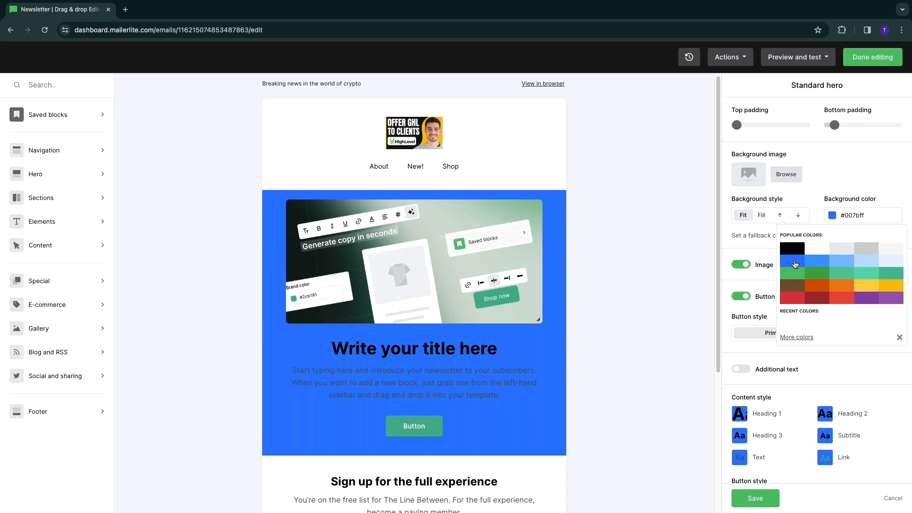
pyautogui.click(816, 287)
pyautogui.click(869, 297)
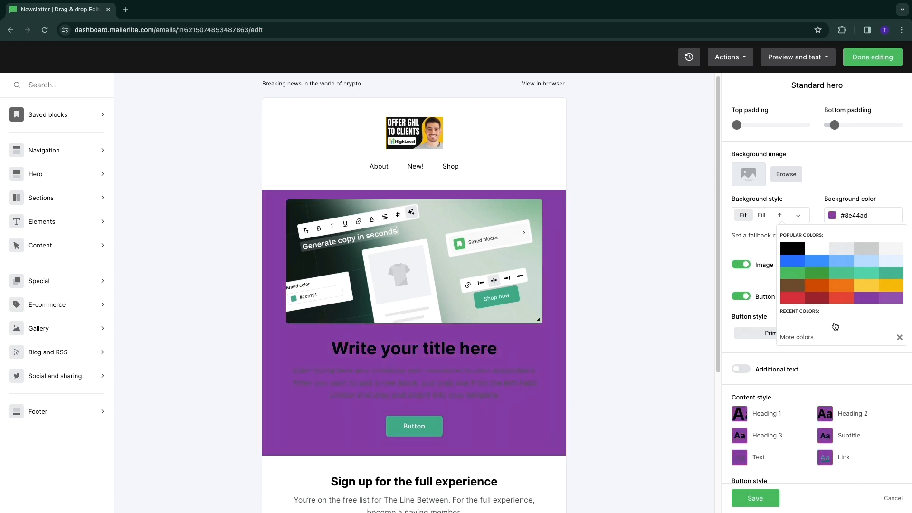
pyautogui.click(802, 299)
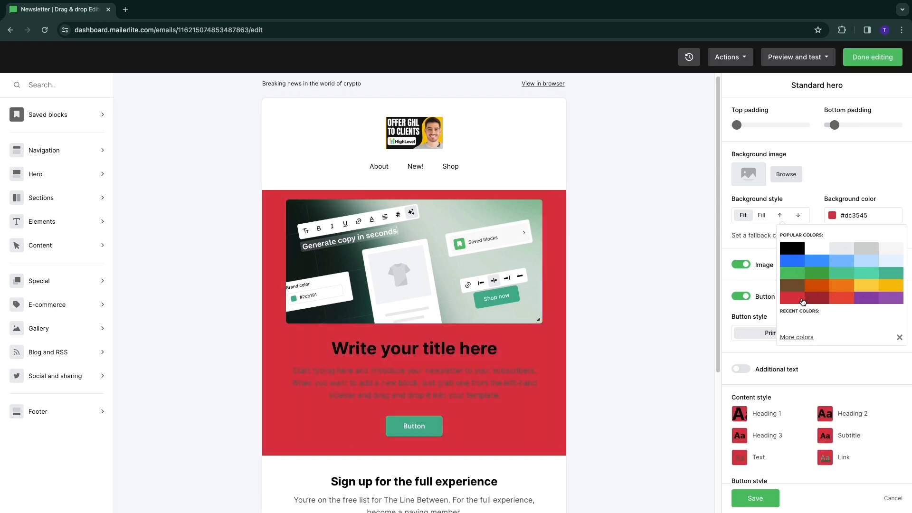
pyautogui.click(800, 247)
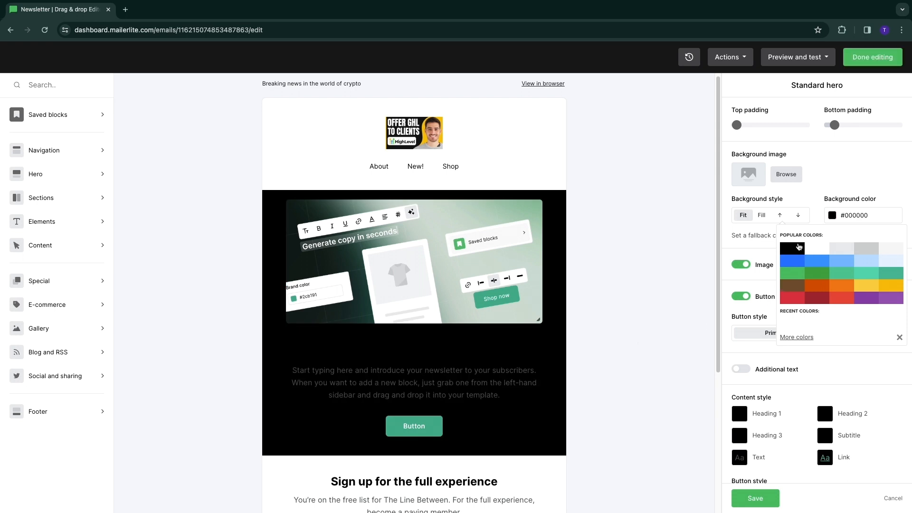
pyautogui.click(347, 369)
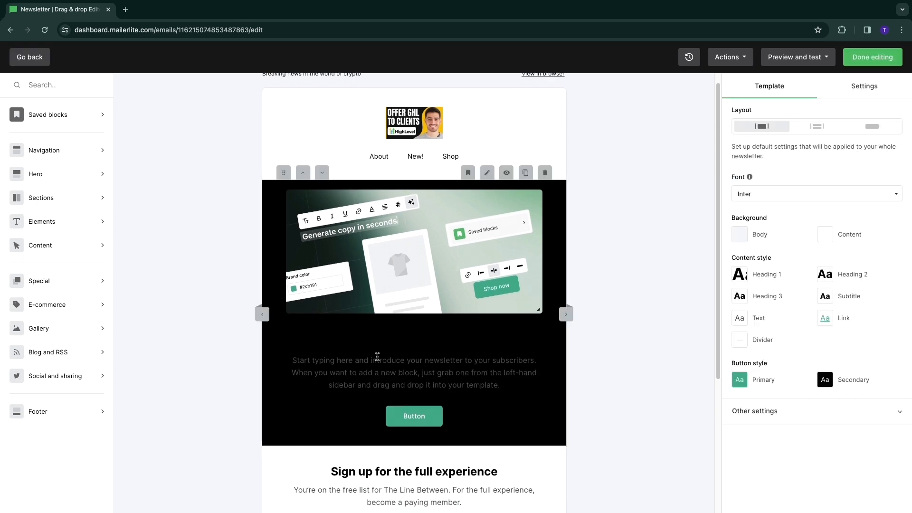
# Step: Set the hero block's body text colour to white (#ffffff) in its content style
pyautogui.click(393, 344)
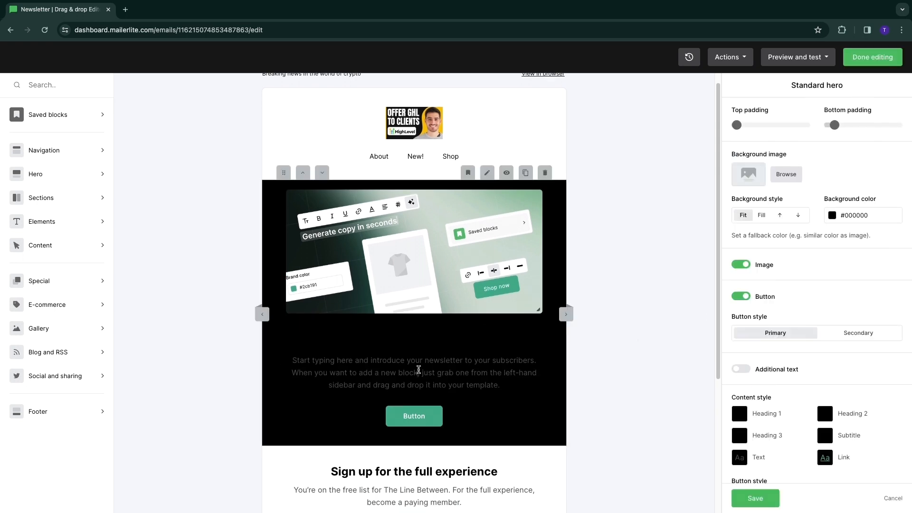
pyautogui.scroll(-1, 475, 363)
pyautogui.tripleClick(450, 300)
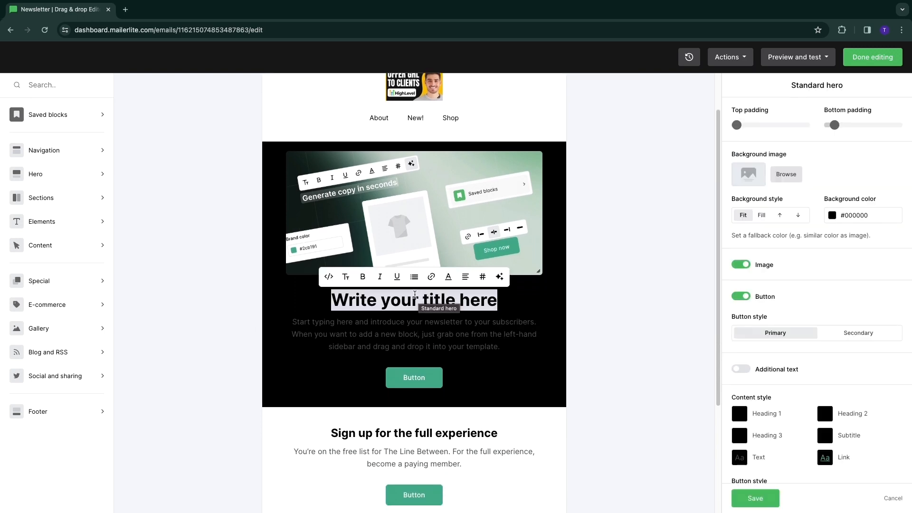
pyautogui.scroll(-4, 764, 370)
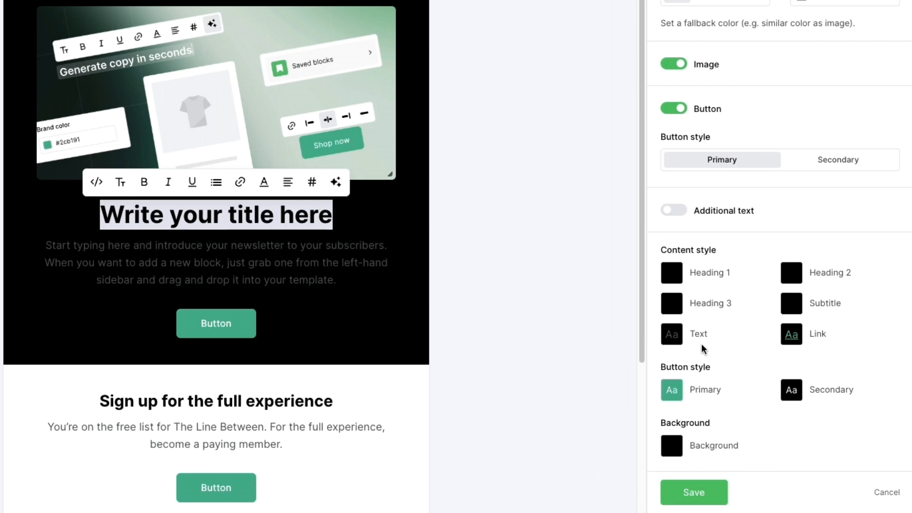
pyautogui.click(698, 334)
pyautogui.click(596, 327)
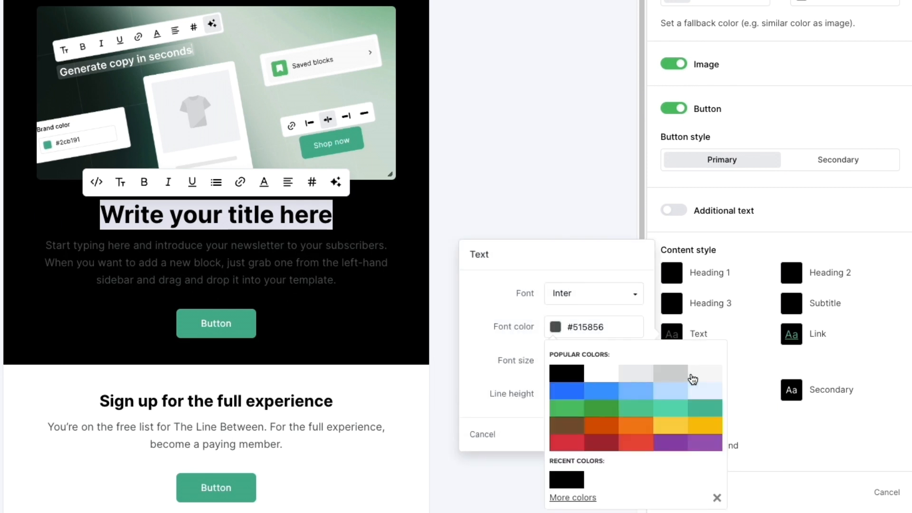
pyautogui.click(601, 373)
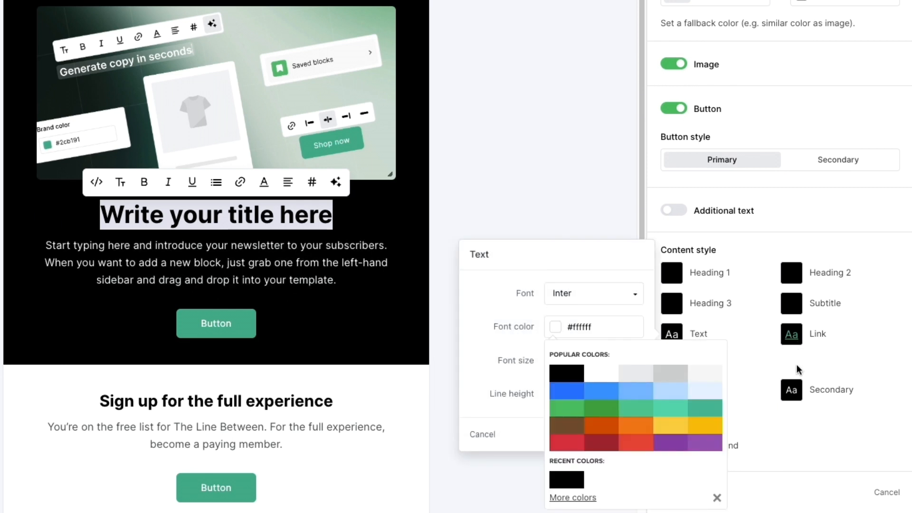
# Step: Set the hero block's link and Heading 1 colours to white and close the block settings
pyautogui.click(791, 335)
pyautogui.click(671, 273)
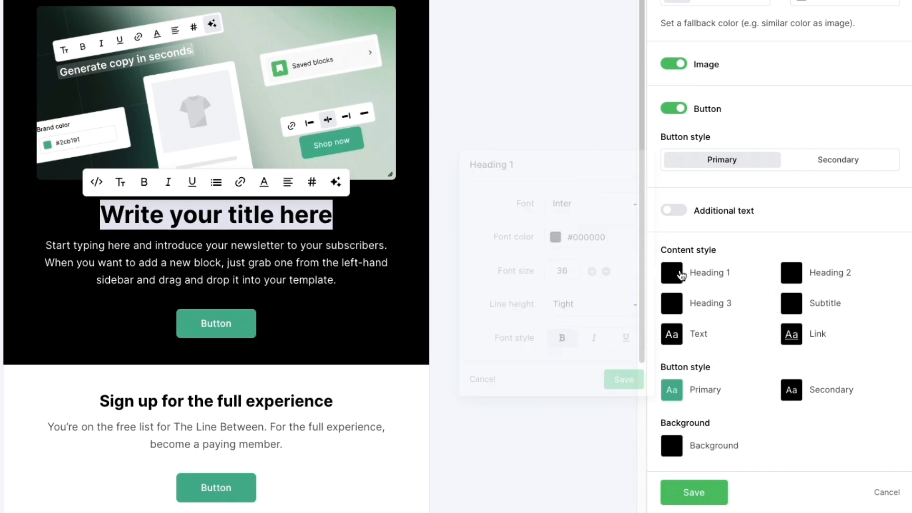
pyautogui.click(562, 239)
pyautogui.click(603, 287)
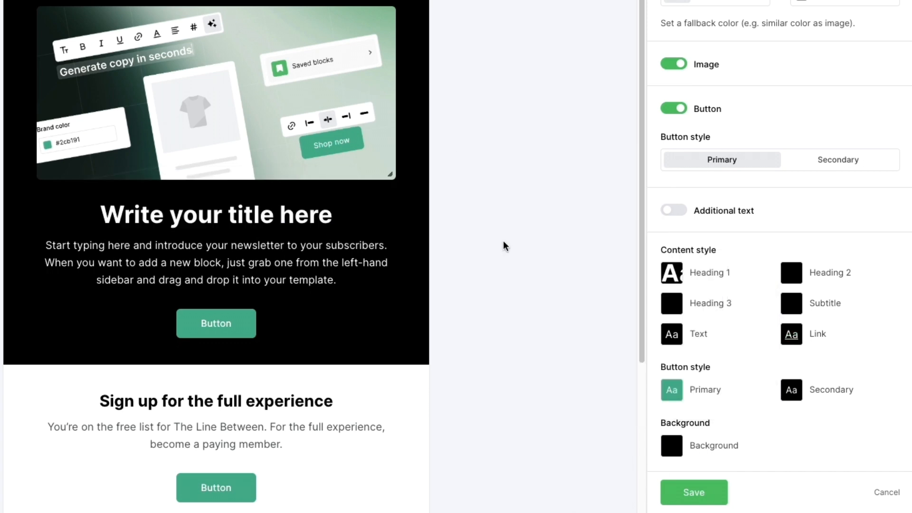
pyautogui.click(504, 243)
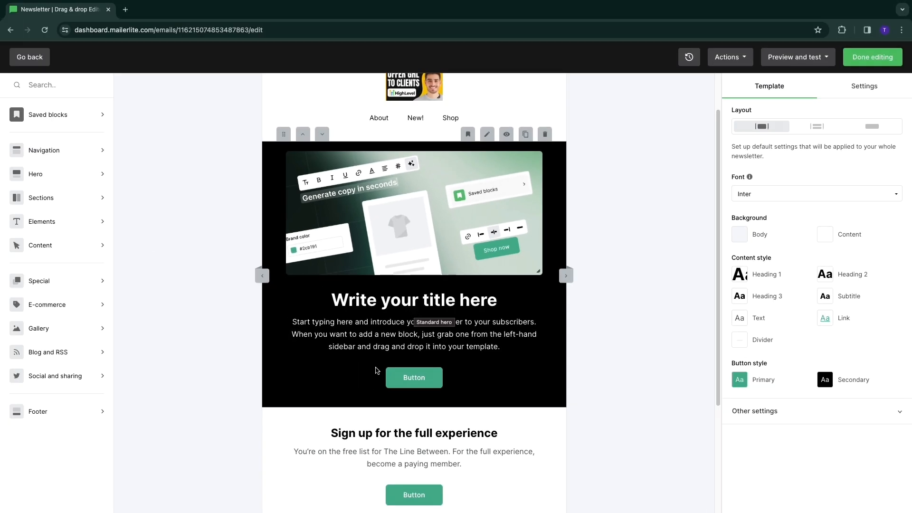
# Step: View the link options of the button in the hero block
pyautogui.scroll(-1, 415, 375)
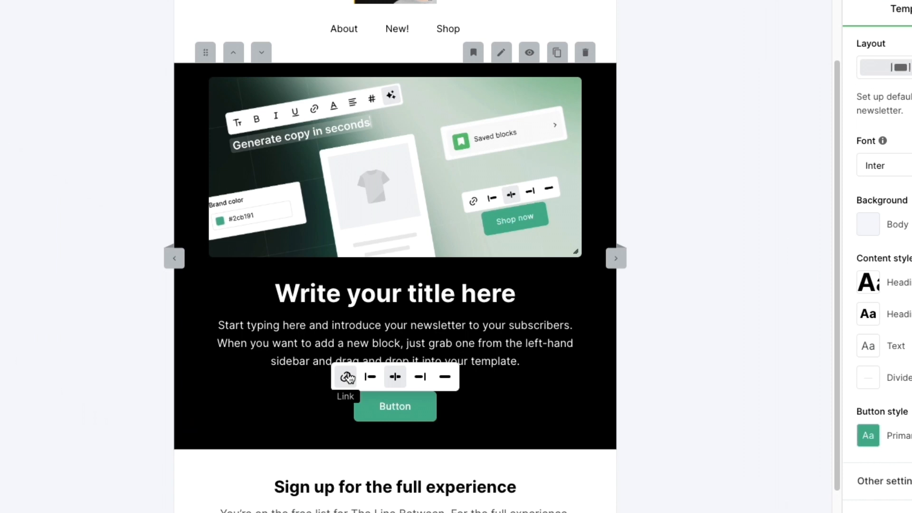
pyautogui.click(347, 376)
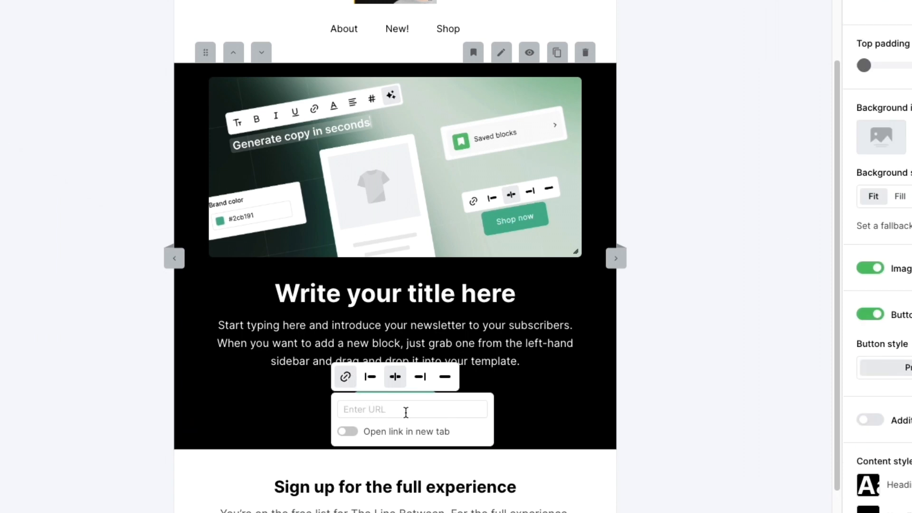
pyautogui.click(646, 398)
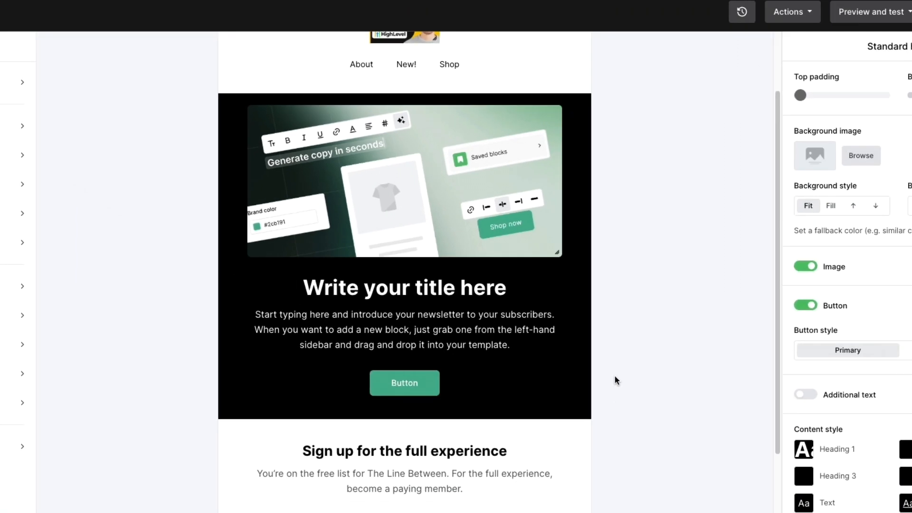
# Step: Look over the email design from the hero block to the footer and back to the header
pyautogui.scroll(-3, 462, 343)
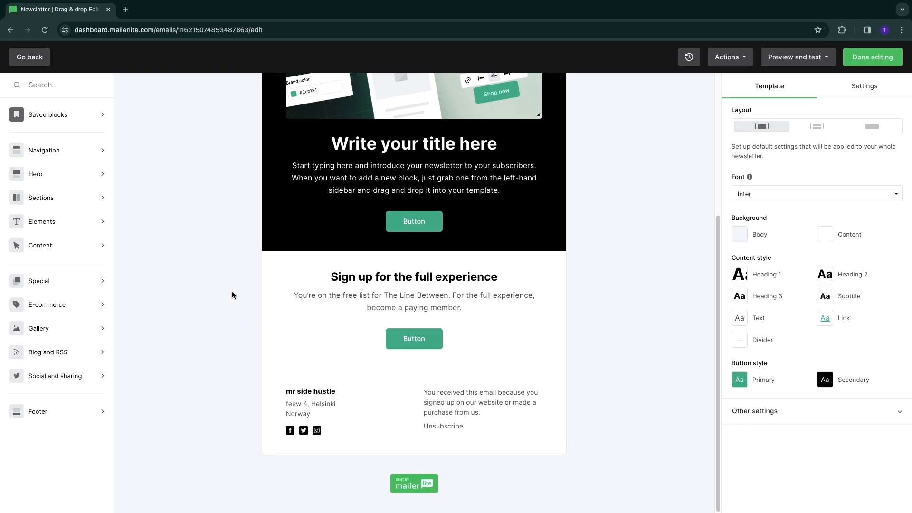
pyautogui.scroll(1, 257, 342)
pyautogui.scroll(3, 256, 345)
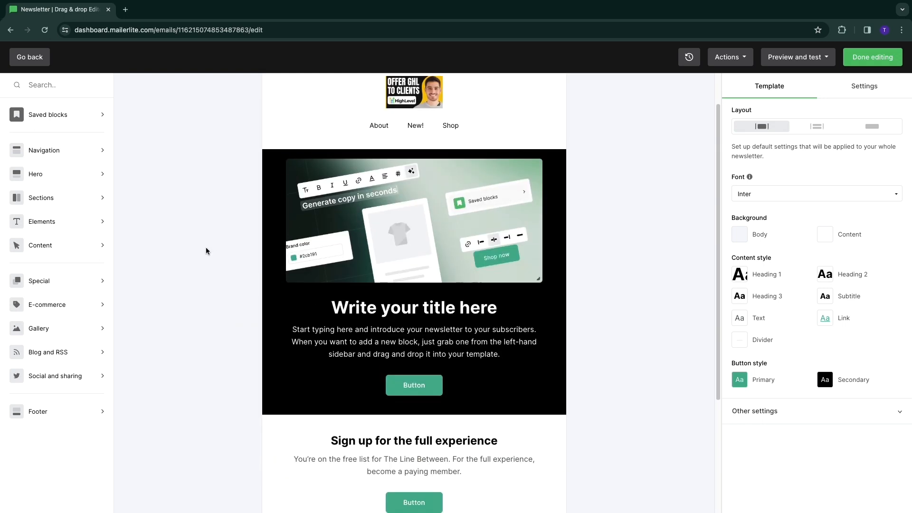
pyautogui.scroll(1, 210, 325)
pyautogui.click(291, 300)
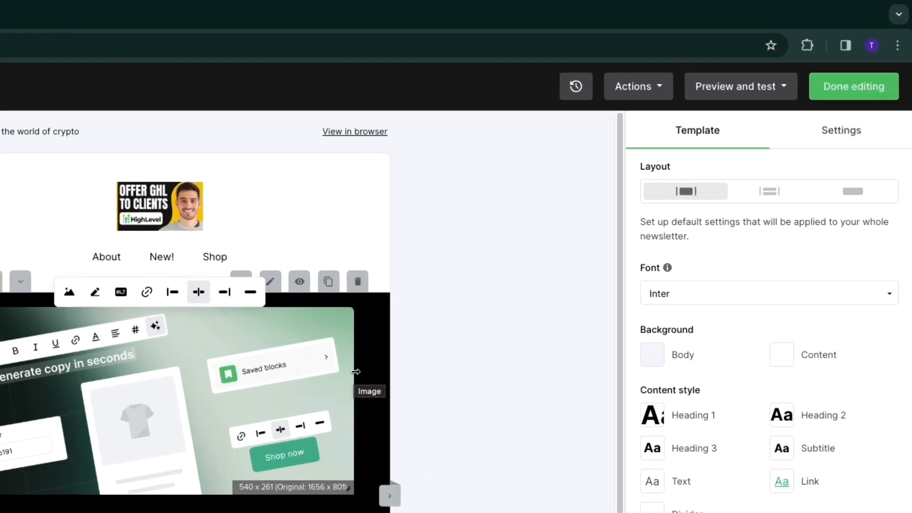
# Step: Preview the email in desktop and mobile views, and return to the editor
pyautogui.click(770, 91)
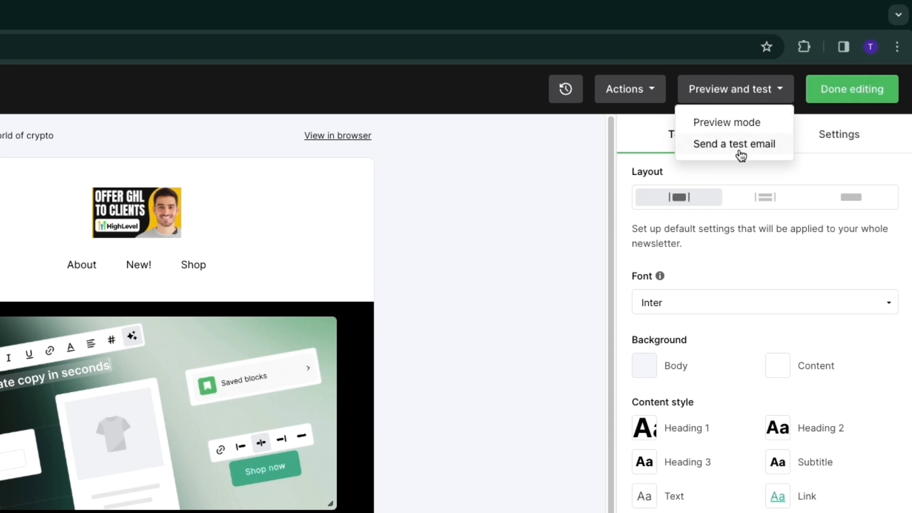
pyautogui.click(738, 124)
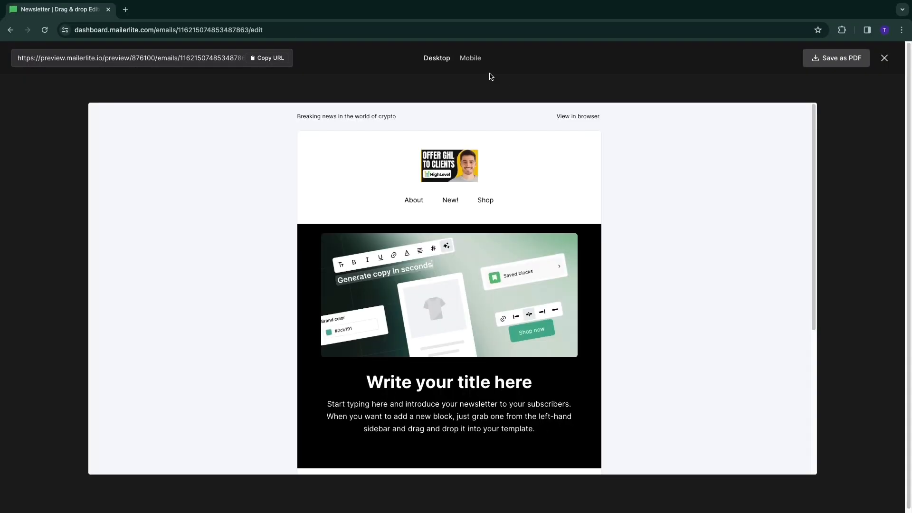
pyautogui.click(470, 58)
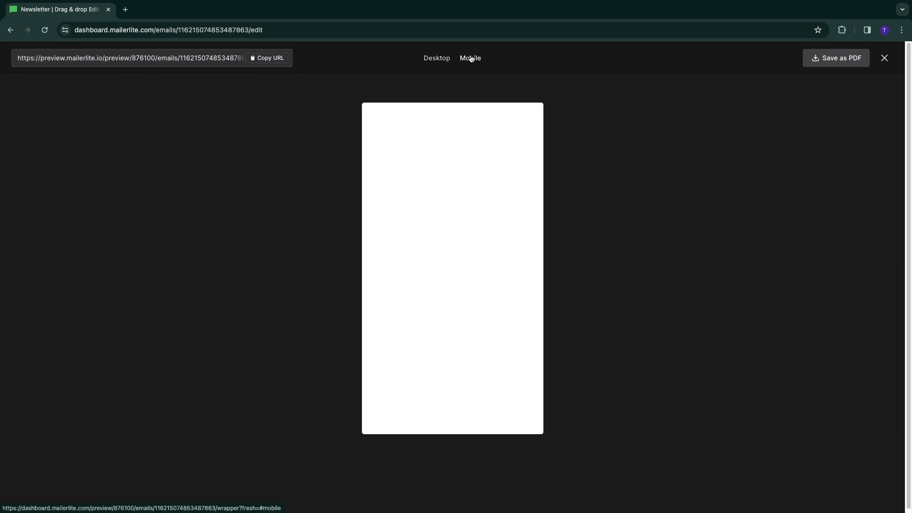
pyautogui.scroll(-1, 435, 205)
pyautogui.scroll(1, 435, 206)
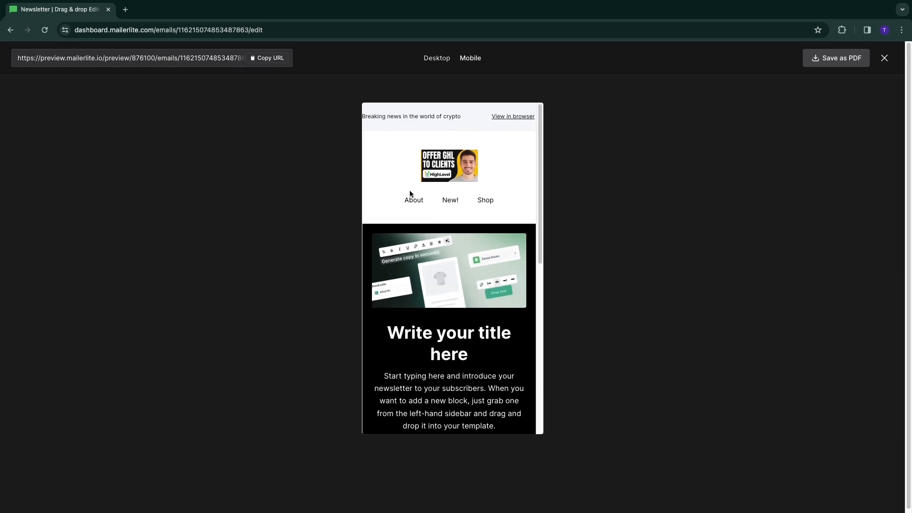
pyautogui.scroll(-3, 441, 190)
pyautogui.scroll(2, 428, 190)
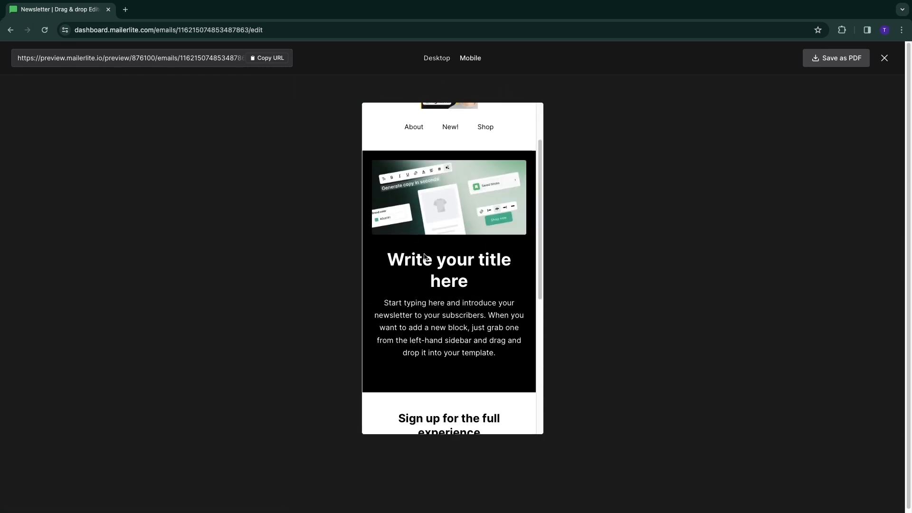
pyautogui.scroll(2, 423, 180)
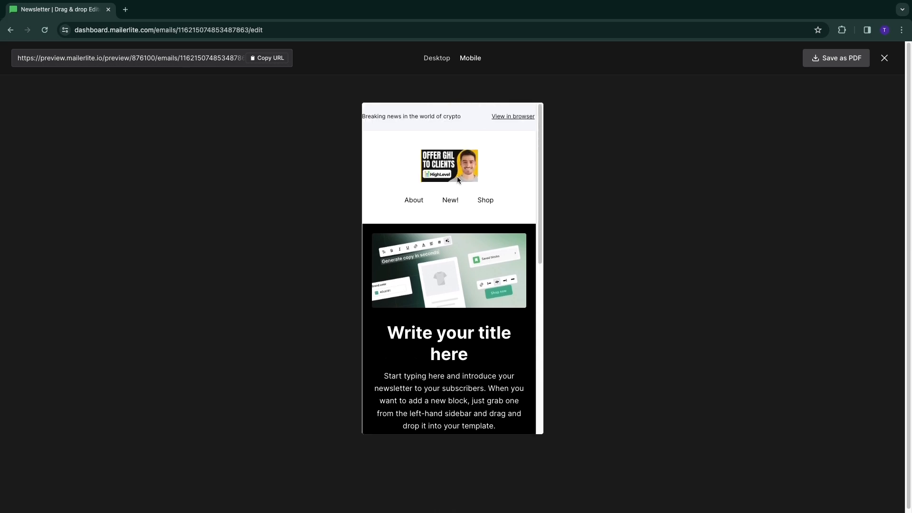
pyautogui.click(885, 58)
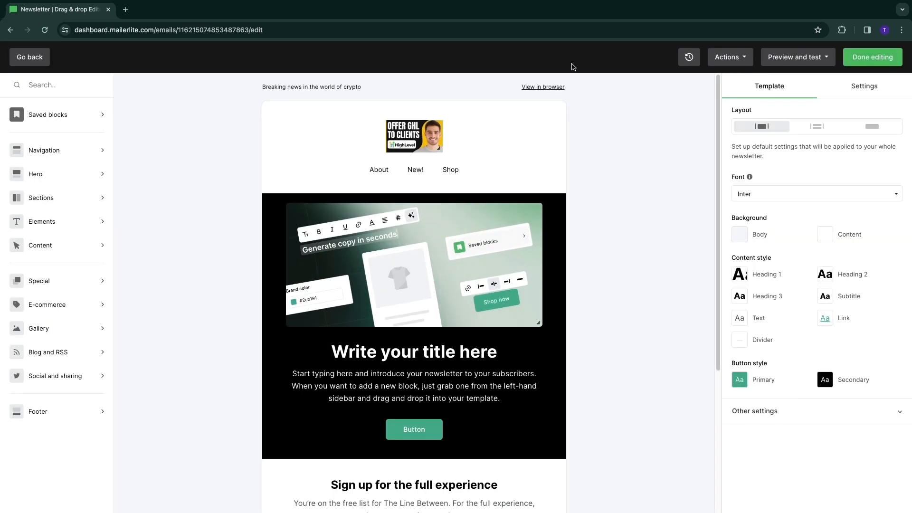
# Step: Finish editing the email, and review the sender details and the Based on timezones scheduling option, keeping Send now as the choice
pyautogui.click(859, 63)
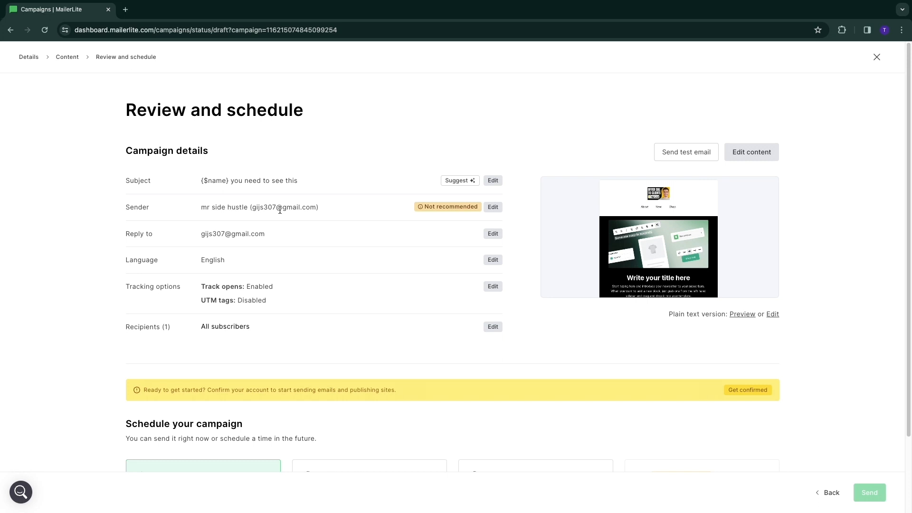
pyautogui.moveTo(282, 210); pyautogui.dragTo(316, 209)
pyautogui.click(119, 216)
pyautogui.scroll(-2, 287, 226)
pyautogui.moveTo(125, 333); pyautogui.dragTo(317, 363)
pyautogui.click(134, 358)
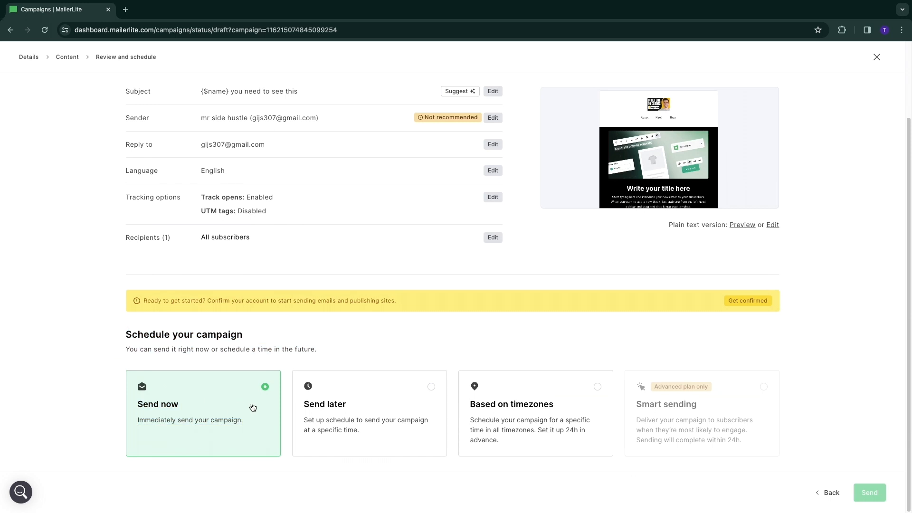
pyautogui.click(558, 409)
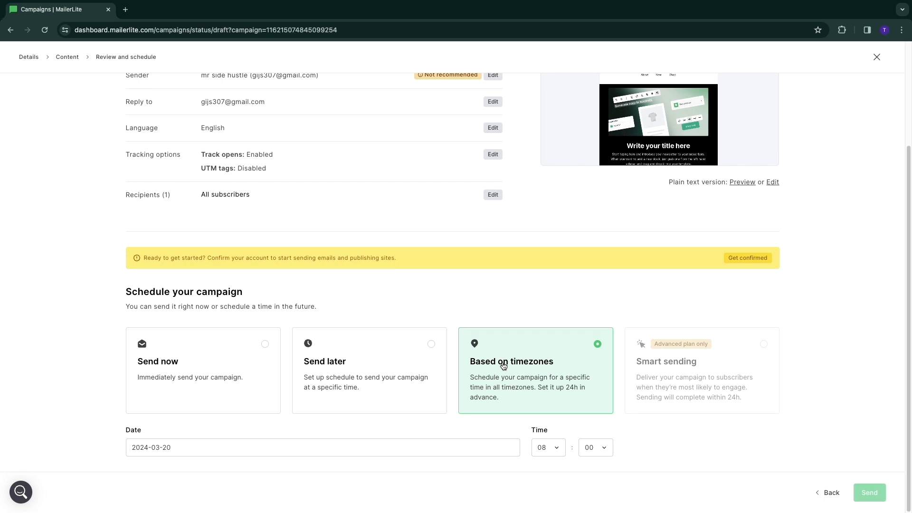
pyautogui.click(176, 368)
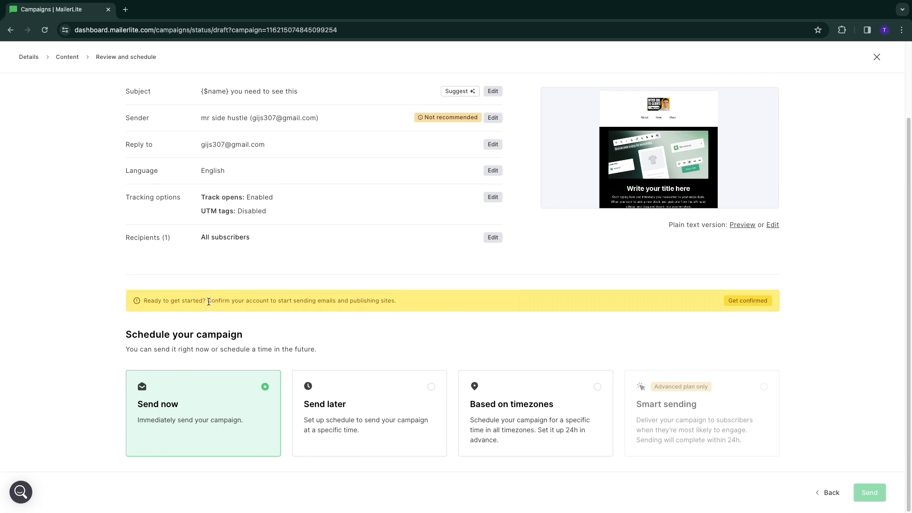
# Step: Open the account confirmation form, answer No to having subscribers, and enter "Crypto news" as the content to share
pyautogui.moveTo(208, 301); pyautogui.dragTo(393, 303)
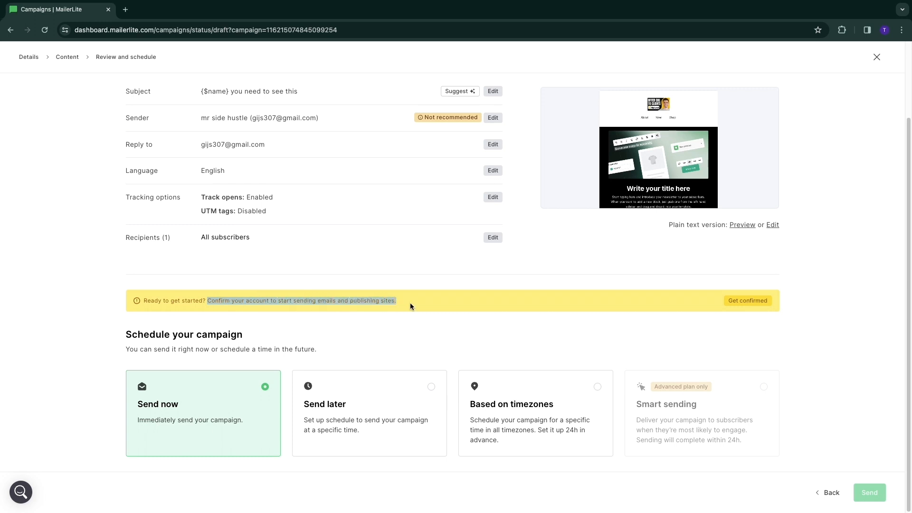
pyautogui.click(742, 302)
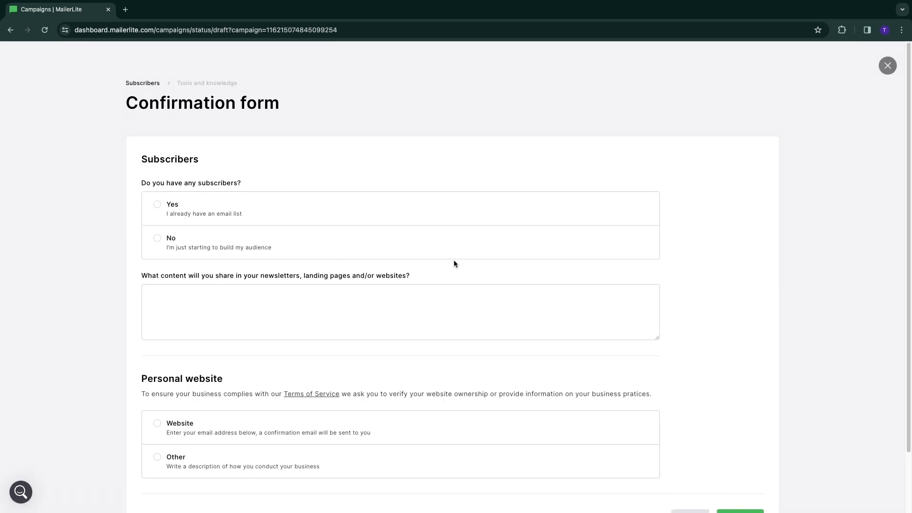
pyautogui.scroll(-2, 233, 252)
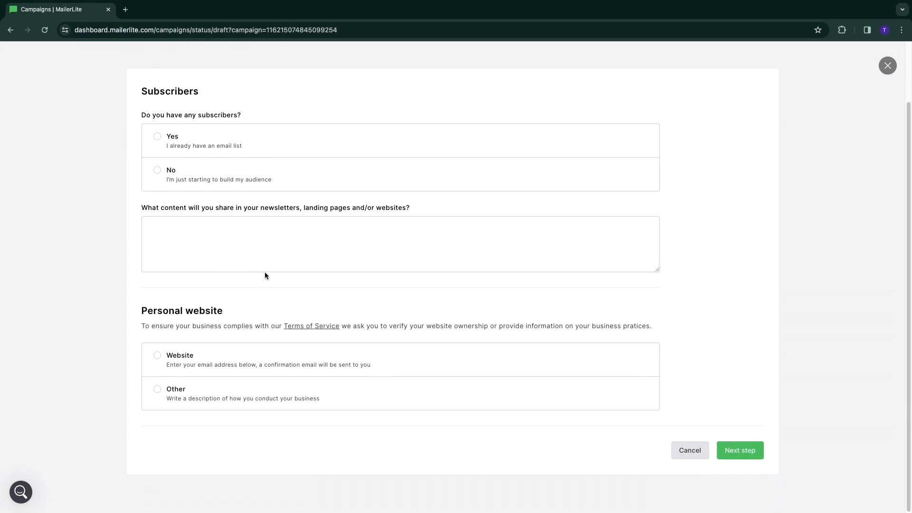
pyautogui.scroll(2, 252, 266)
pyautogui.click(228, 257)
pyautogui.write('Cr')
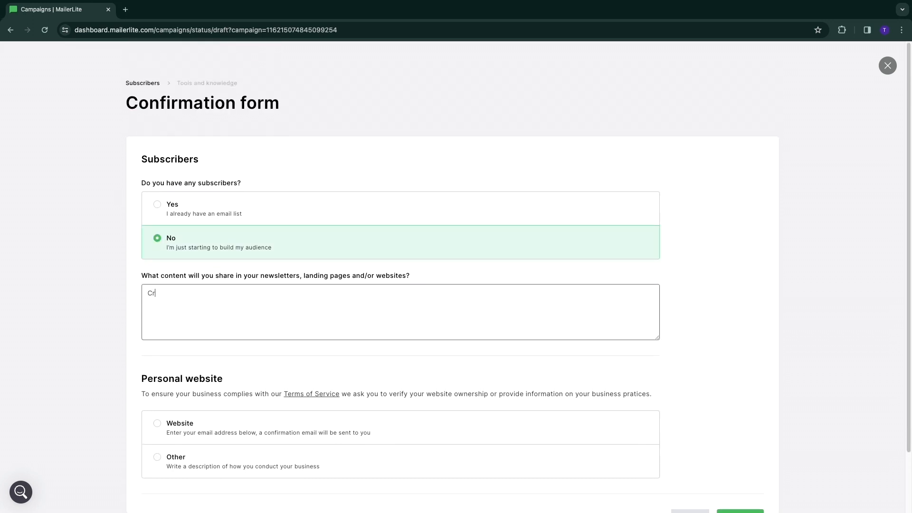
pyautogui.write('ypto news')
# Step: Choose Other for the personal website, describe the business as "I lead people to my newsletter through my YouTube channel." and add the channel URL
pyautogui.scroll(-3, 139, 179)
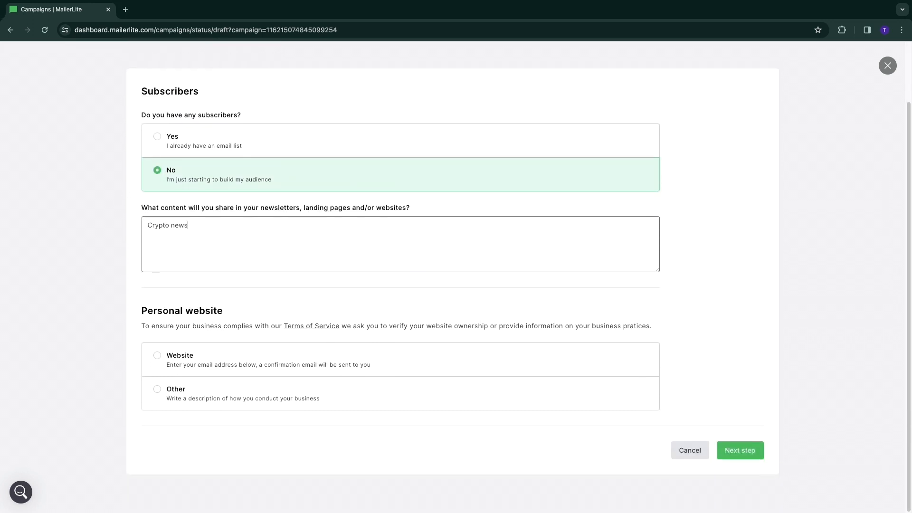
pyautogui.click(190, 349)
pyautogui.write('I lead people to my newsletter ')
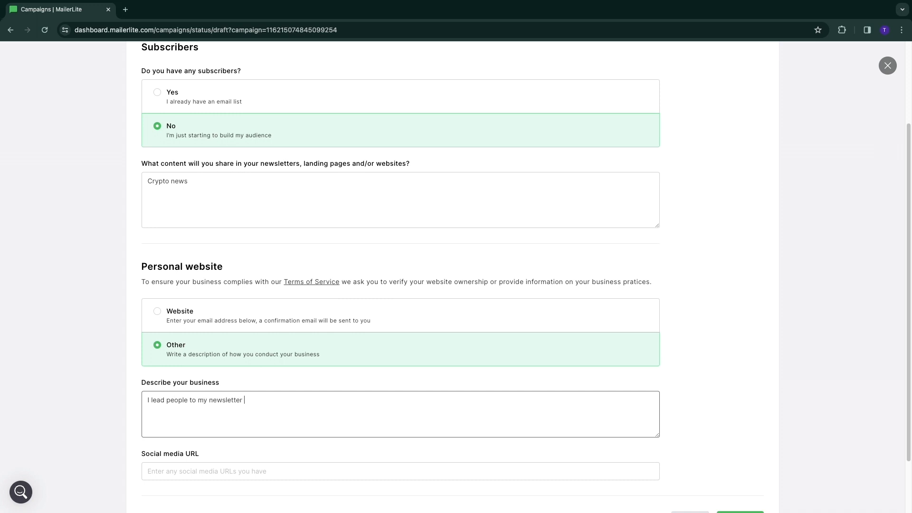
pyautogui.write('through my YouTube channel.')
pyautogui.click(245, 471)
pyautogui.hotkey('ctrl', 'v')
pyautogui.scroll(-2, 245, 468)
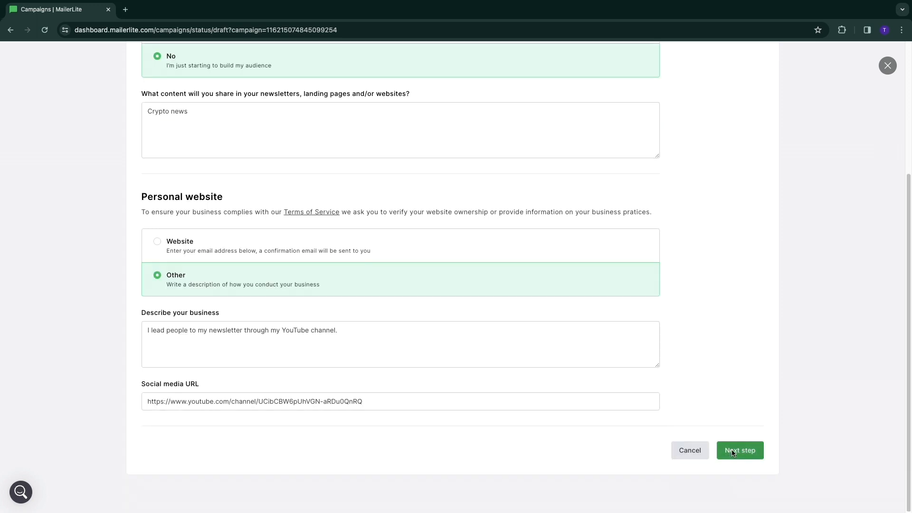
pyautogui.click(739, 448)
# Step: Answer No to the email marketing, digital products and website builders questions, and submit the confirmation form
pyautogui.click(162, 232)
pyautogui.click(194, 333)
pyautogui.scroll(-1, 195, 333)
pyautogui.click(190, 427)
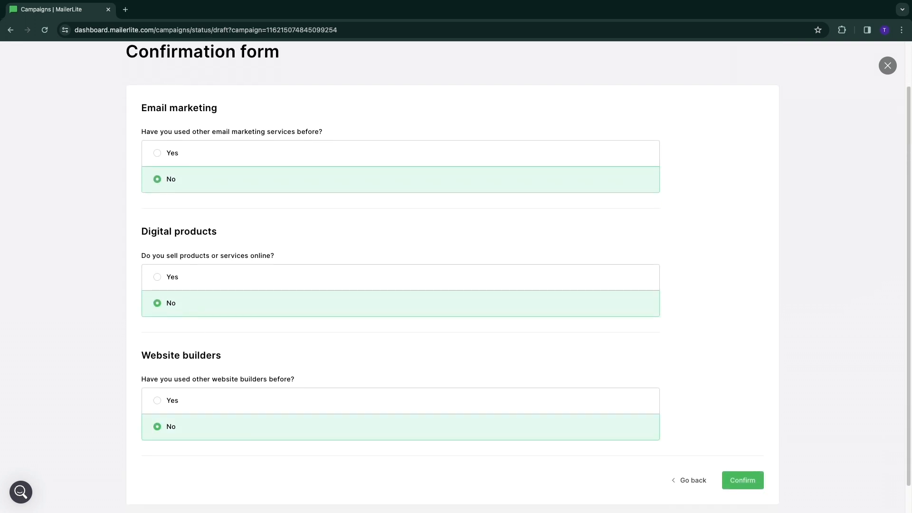
pyautogui.click(739, 475)
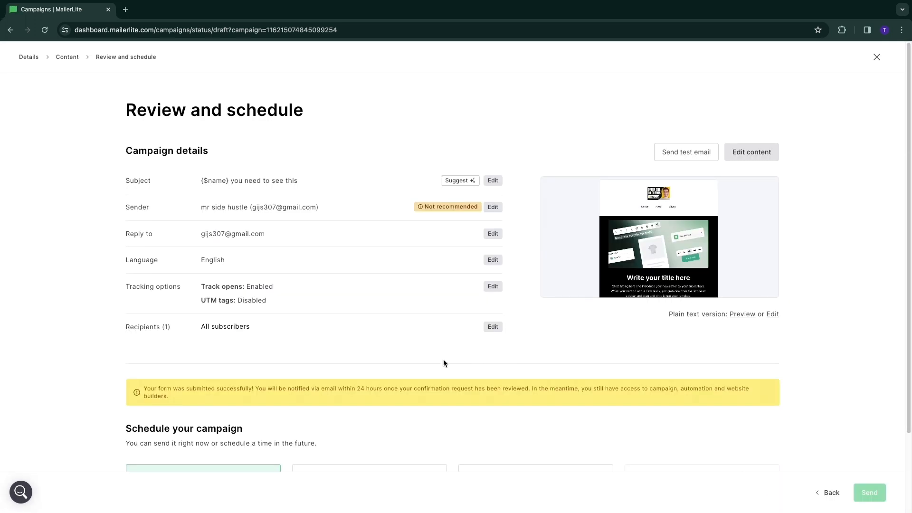
# Step: Read the notice about the submitted confirmation form, and close the campaign review to return to the draft campaigns
pyautogui.moveTo(146, 390); pyautogui.dragTo(529, 389)
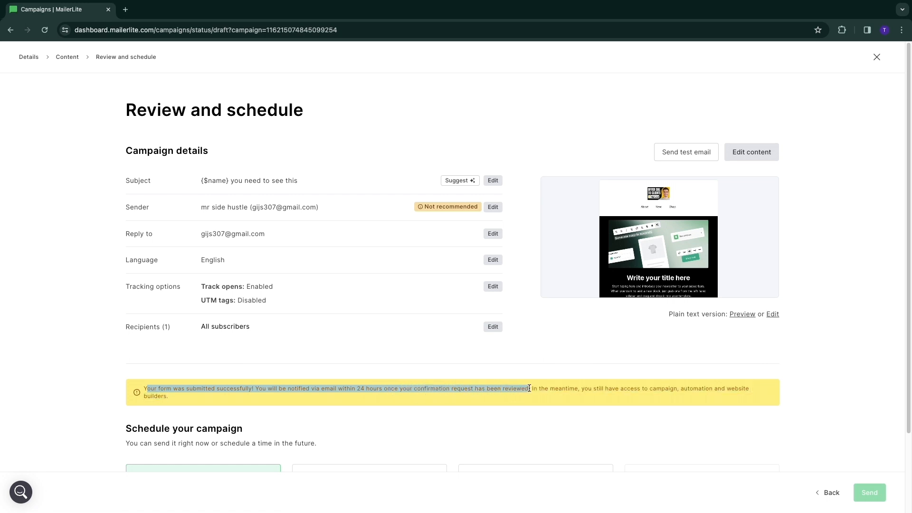
pyautogui.click(512, 403)
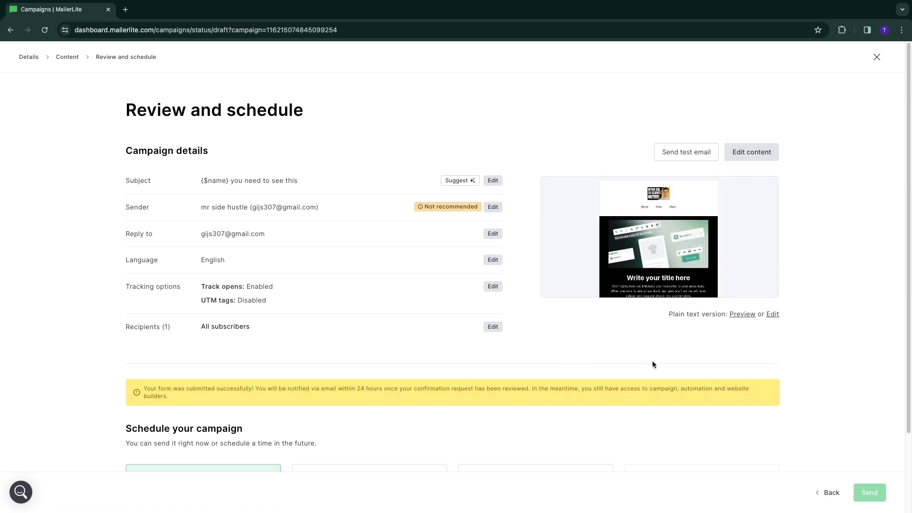
pyautogui.click(877, 57)
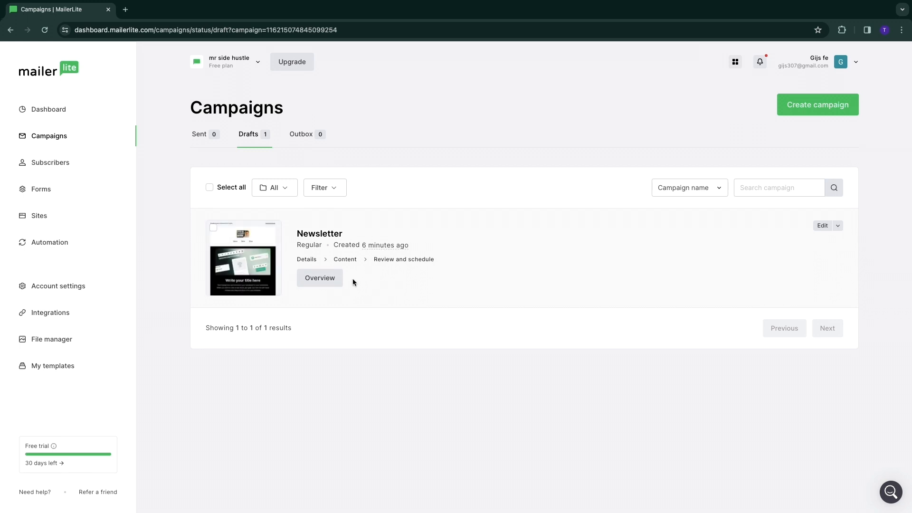
pyautogui.moveTo(387, 243)
# Step: Review the ways to add new subscribers: CSV or TXT import, copy/paste from Excel, single subscriber, and Mailchimp import
pyautogui.click(34, 166)
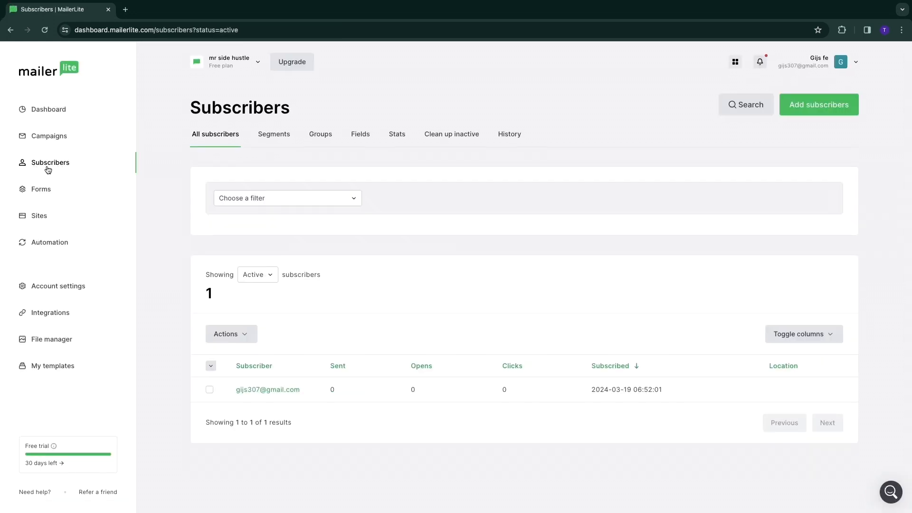
pyautogui.click(803, 105)
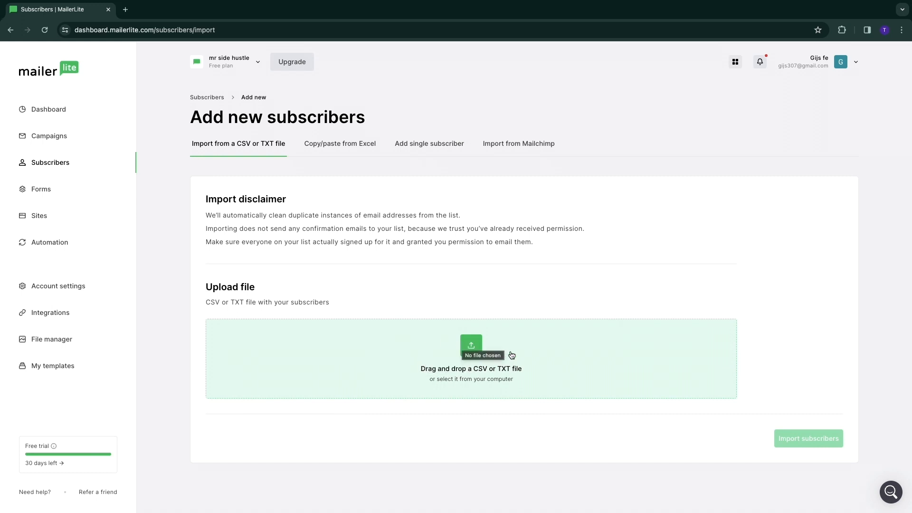
pyautogui.click(328, 144)
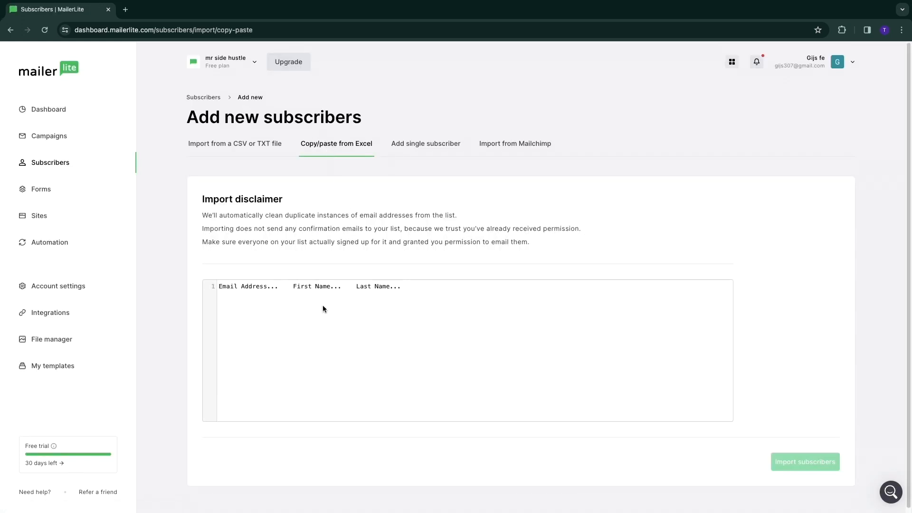
pyautogui.click(221, 287)
pyautogui.click(406, 148)
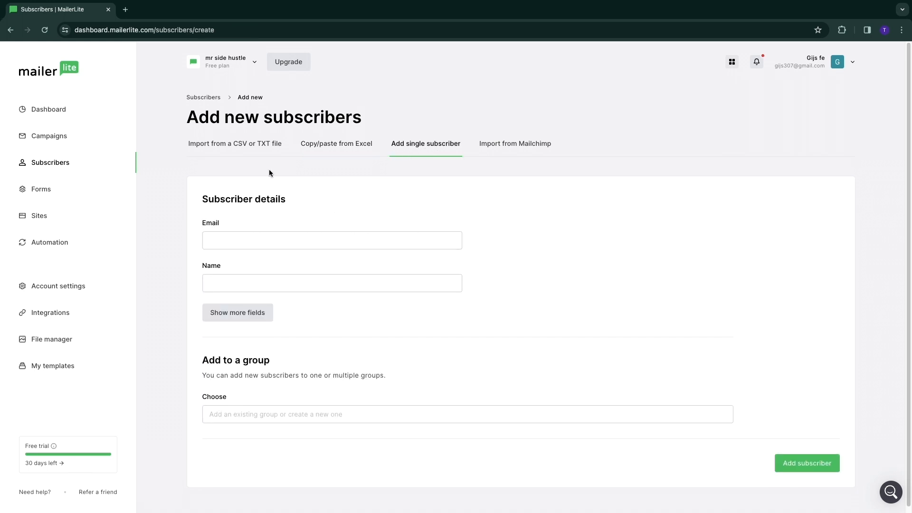
pyautogui.click(522, 144)
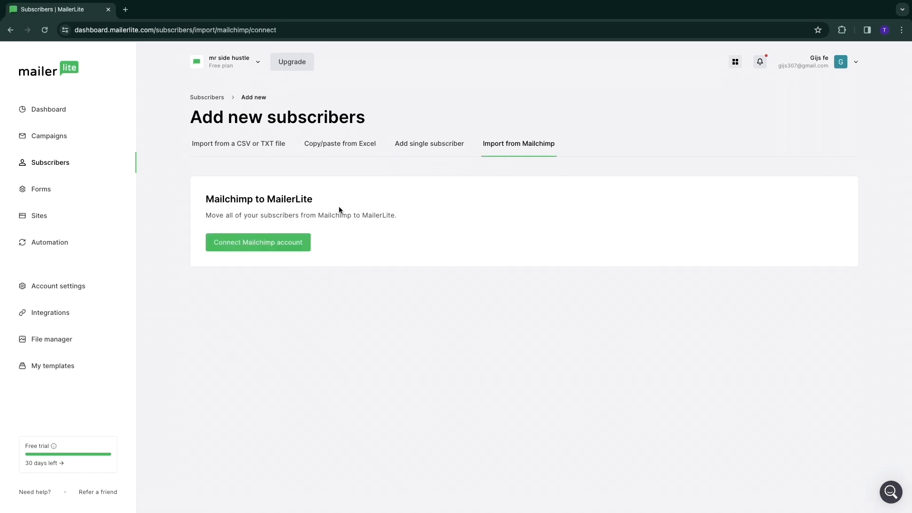